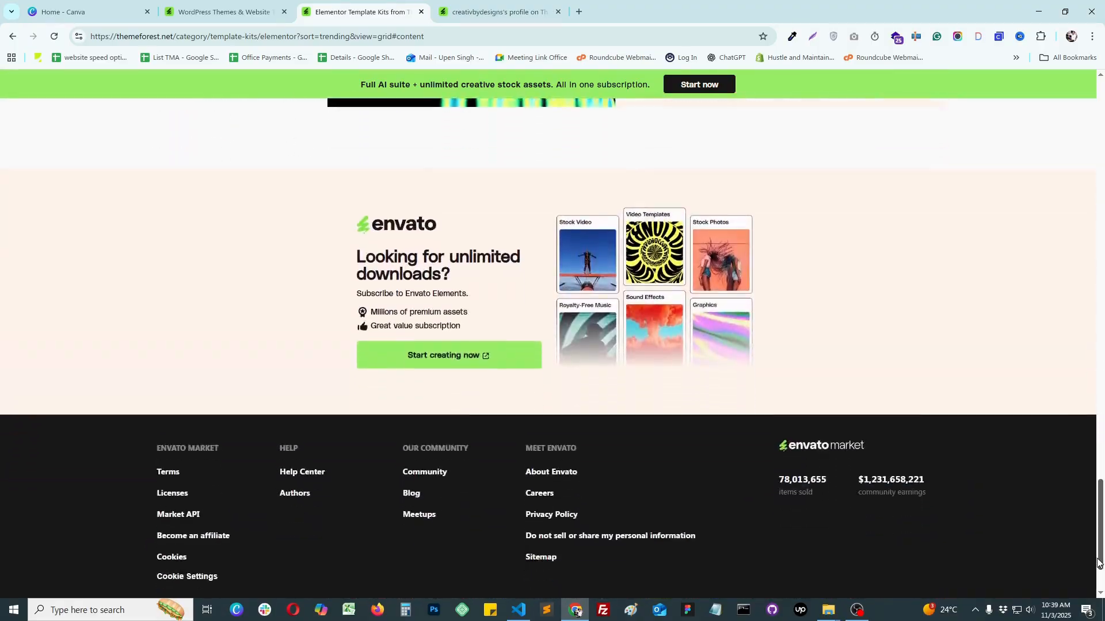
- Open the portfolio of the creativbydesigns author profile on ThemeForest and browse its Elementor template kits
click(495, 12)
scroll(623, 305, down, 5)
scroll(623, 305, up, 5)
click(347, 254)
scroll(396, 351, down, 8)
scroll(387, 352, up, 10)
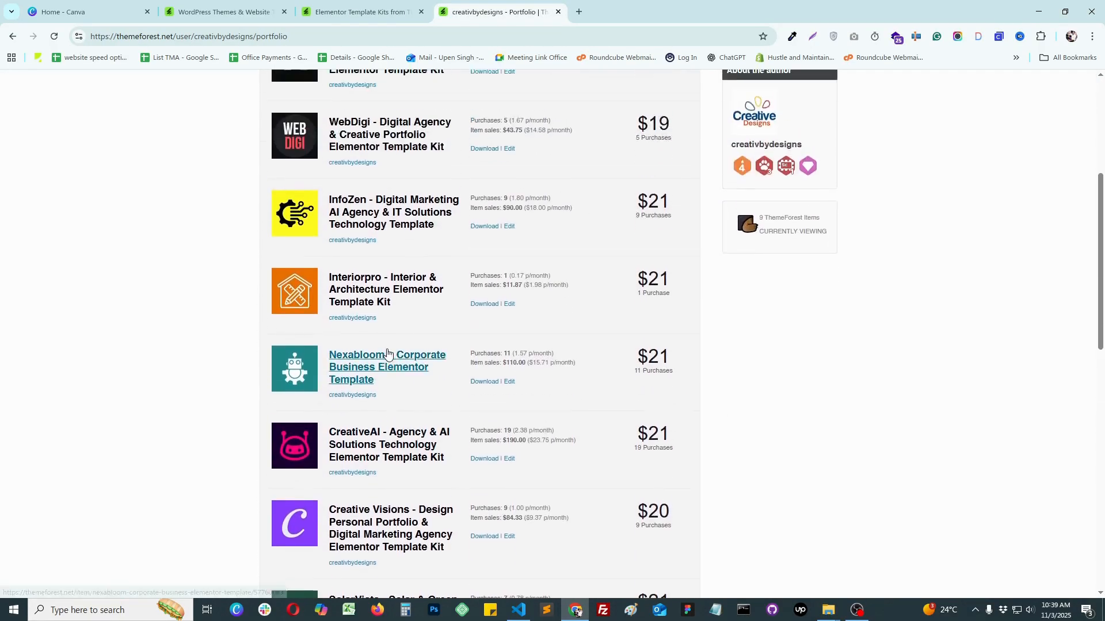
- Open the Archix architecture template kit, review its included templates and required plugins, and look through its live preview
click(397, 288)
scroll(605, 365, down, 14)
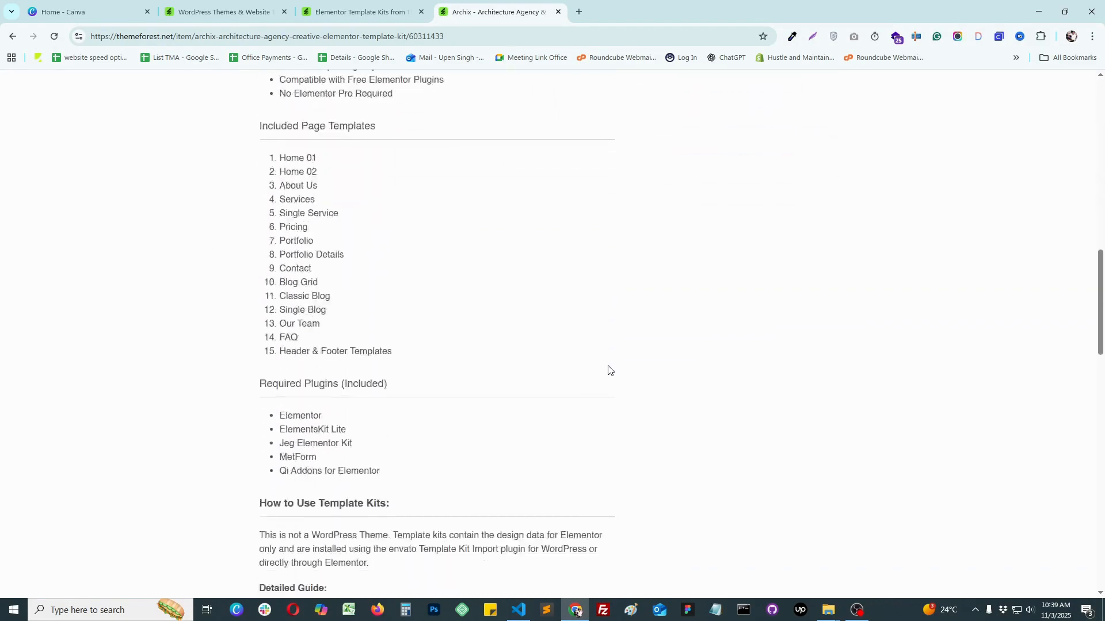
scroll(602, 374, up, 7)
click(371, 107)
scroll(552, 345, down, 15)
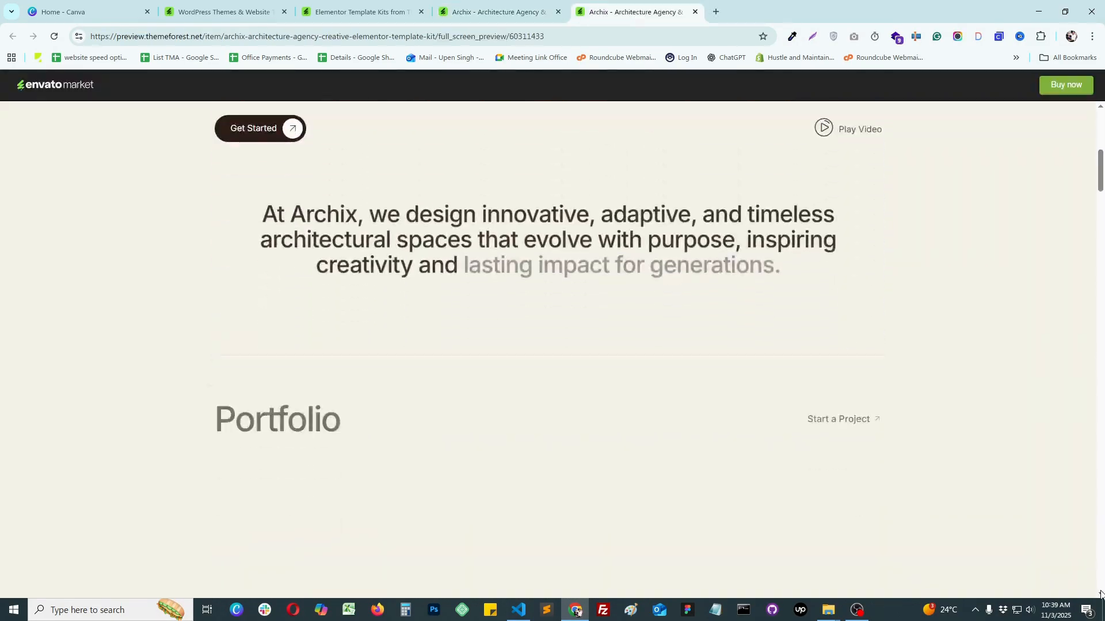
scroll(1100, 594, down, 20)
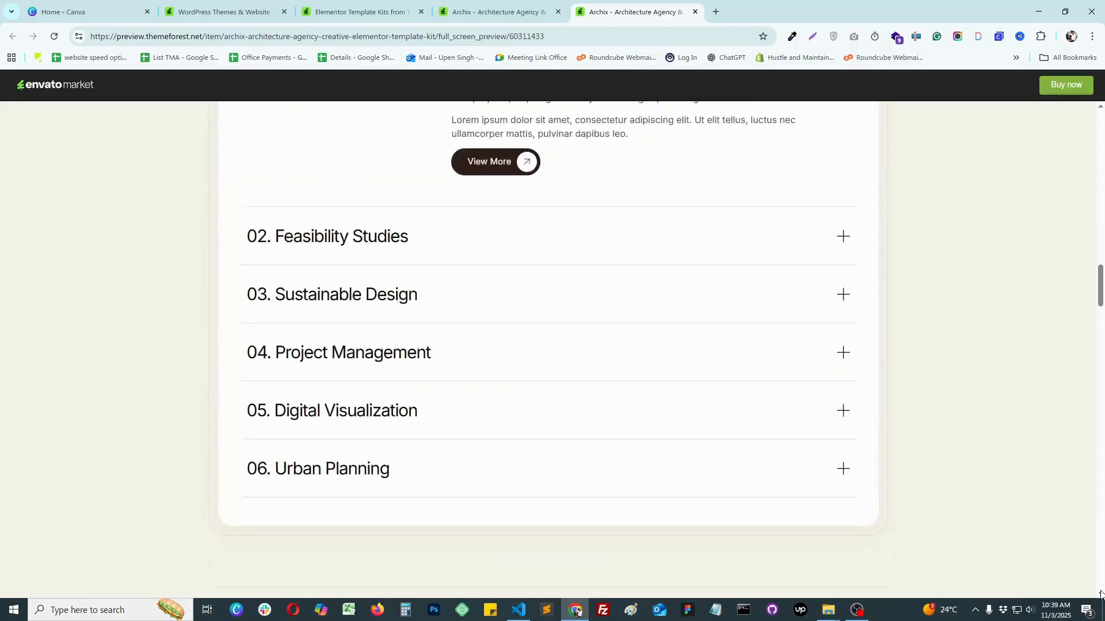
scroll(1101, 593, down, 2)
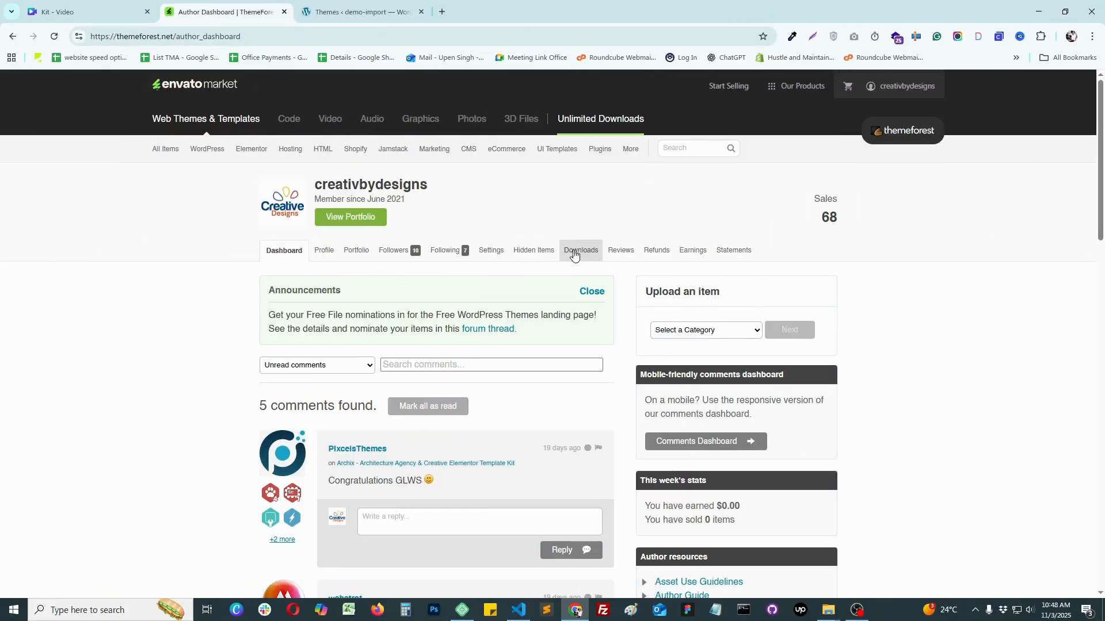
- Open the downloads page of the ThemeForest account
click(596, 259)
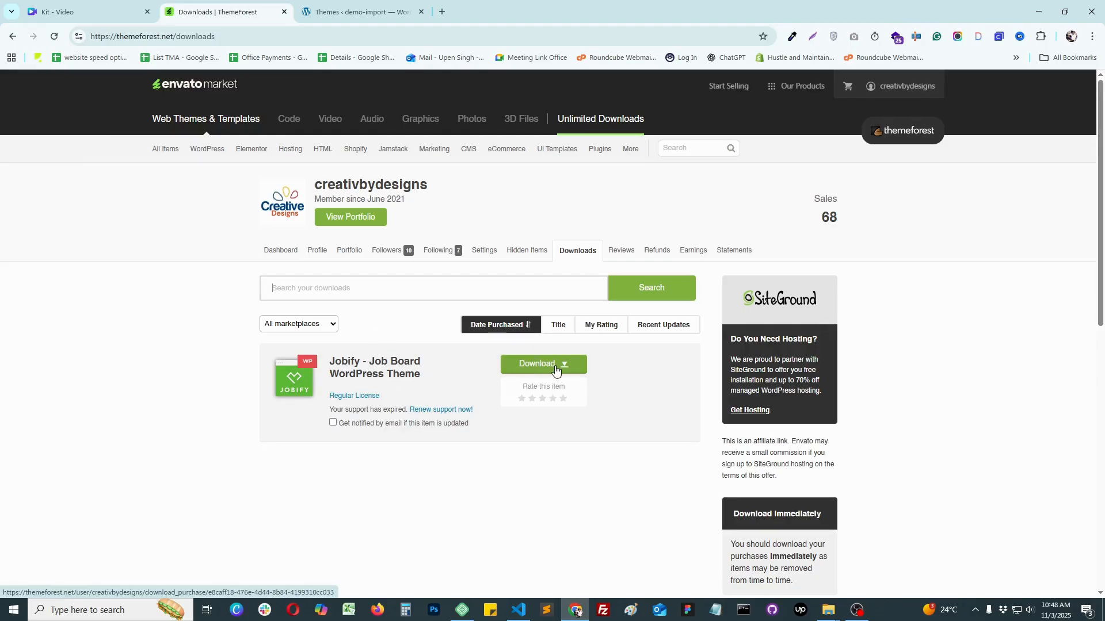
- Set the demo-import WordPress site's permalink structure to Post name and save the change
click(351, 14)
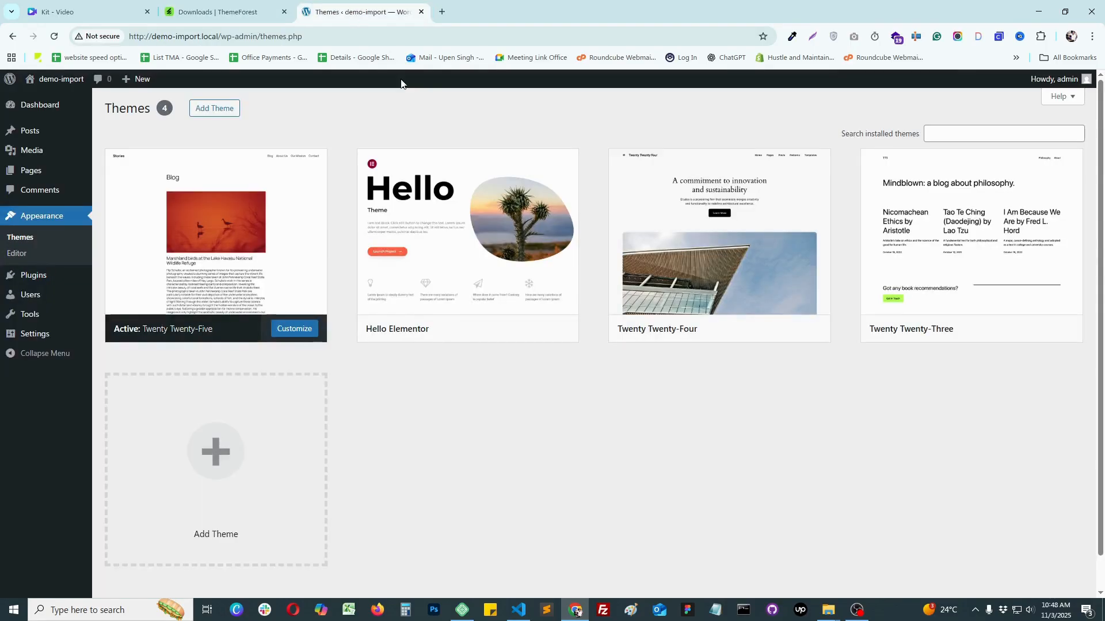
mouse_move(35, 333)
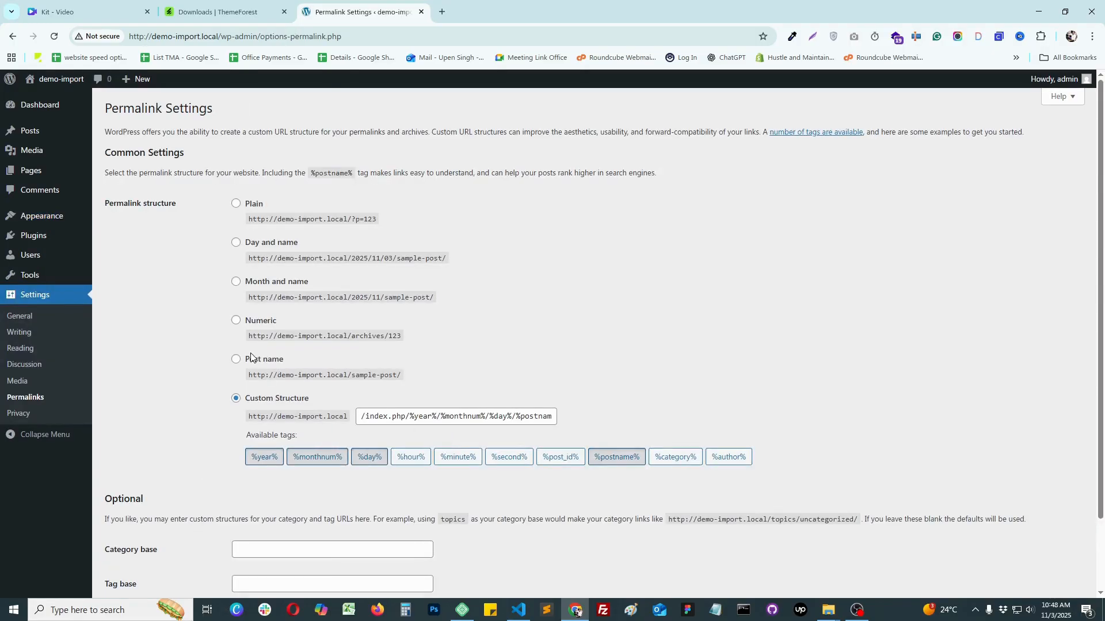
click(254, 357)
scroll(157, 509, down, 2)
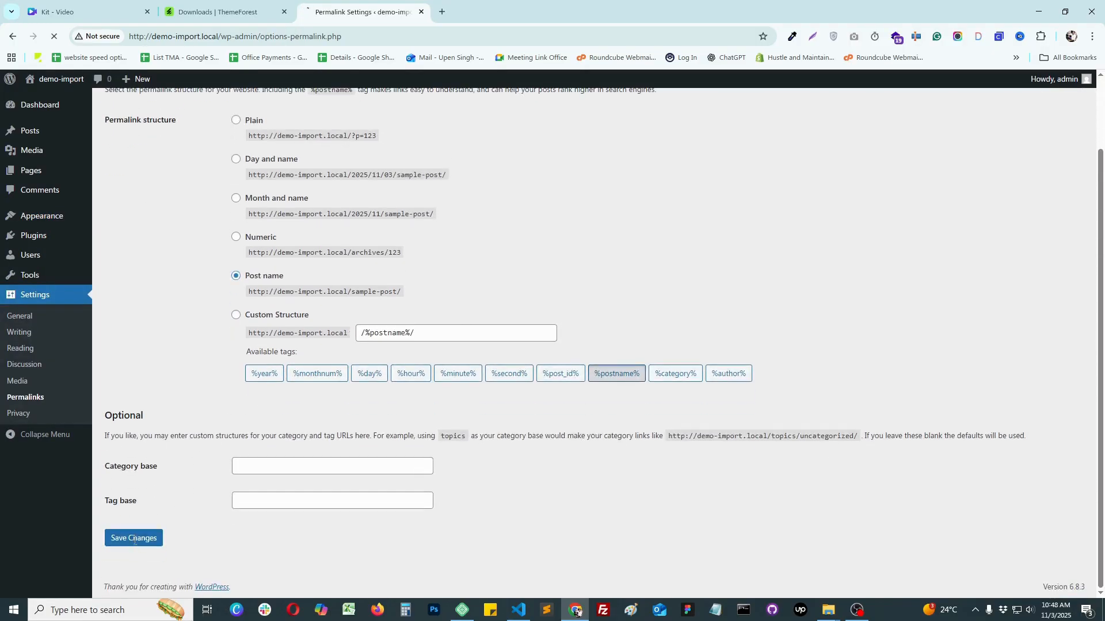
click(133, 539)
- Activate the Hello Elementor theme on the WordPress site
mouse_move(39, 223)
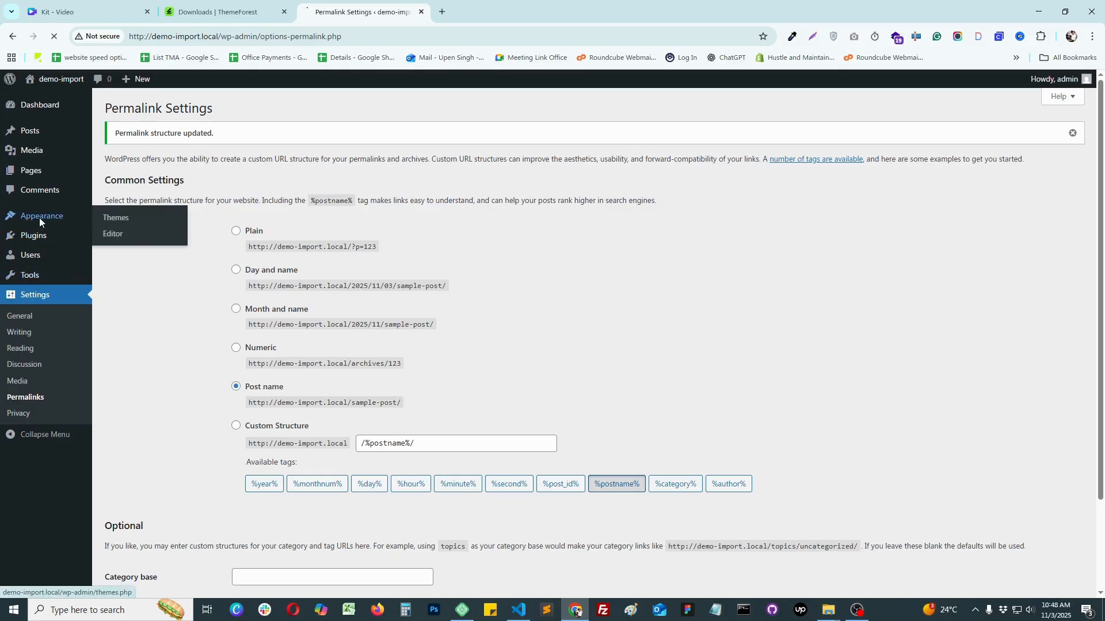
mouse_move(447, 307)
click(491, 330)
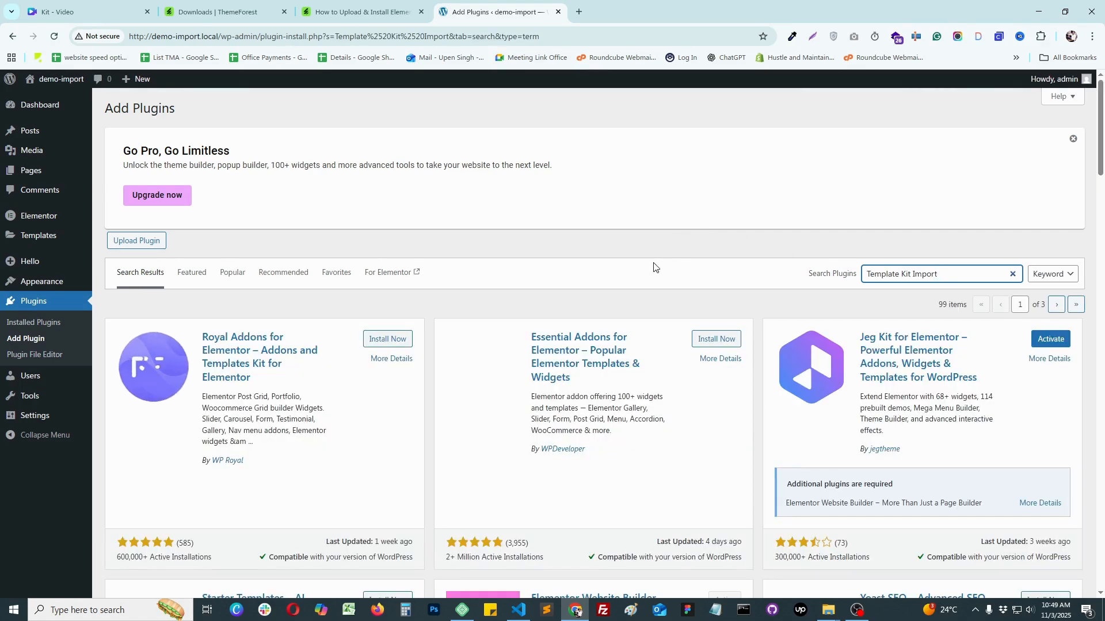
- Find Envato's Template Kit – Import plugin among the plugin search results and install it
scroll(631, 276, down, 4)
scroll(630, 277, up, 1)
scroll(630, 276, down, 5)
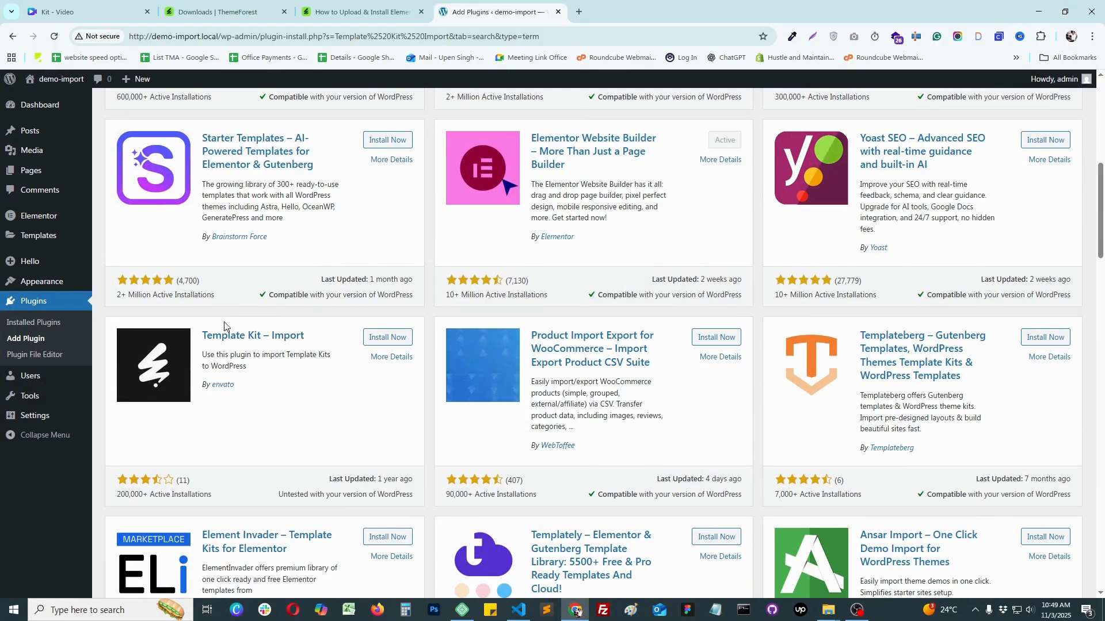
click(371, 337)
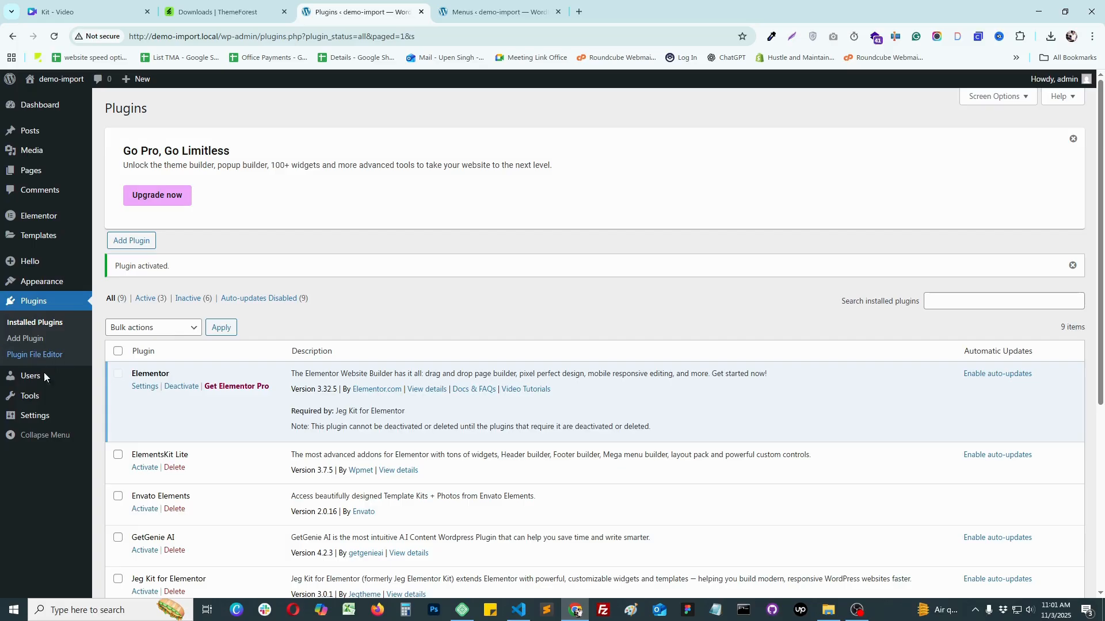
- Upload the WebDigi template kit ZIP file through the Template Kit importer
mouse_move(33, 393)
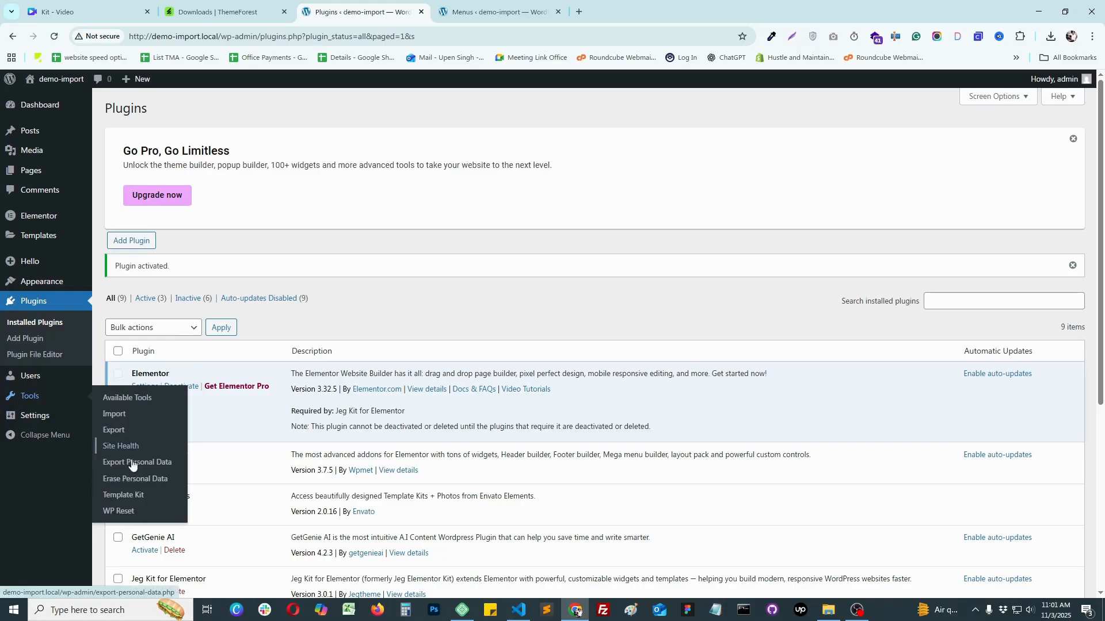
click(123, 495)
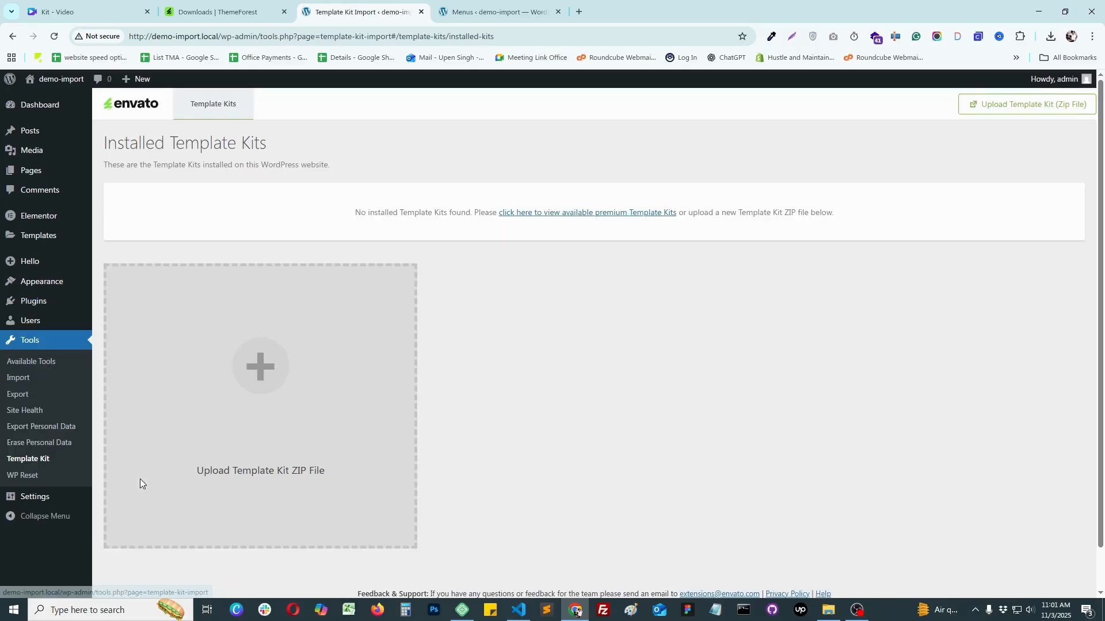
click(254, 382)
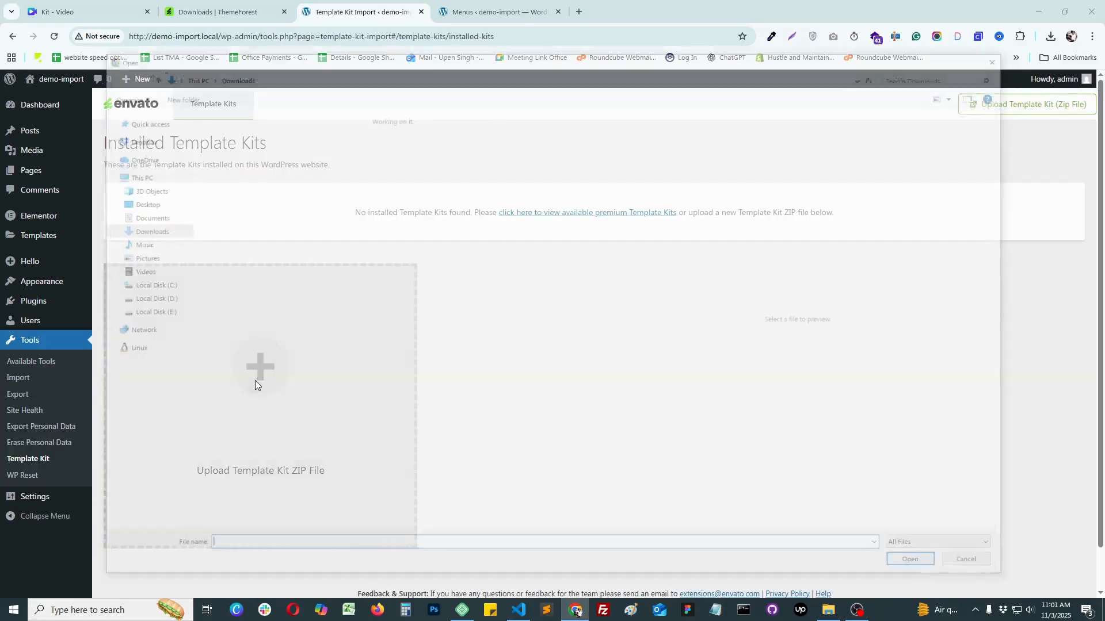
double_click(223, 155)
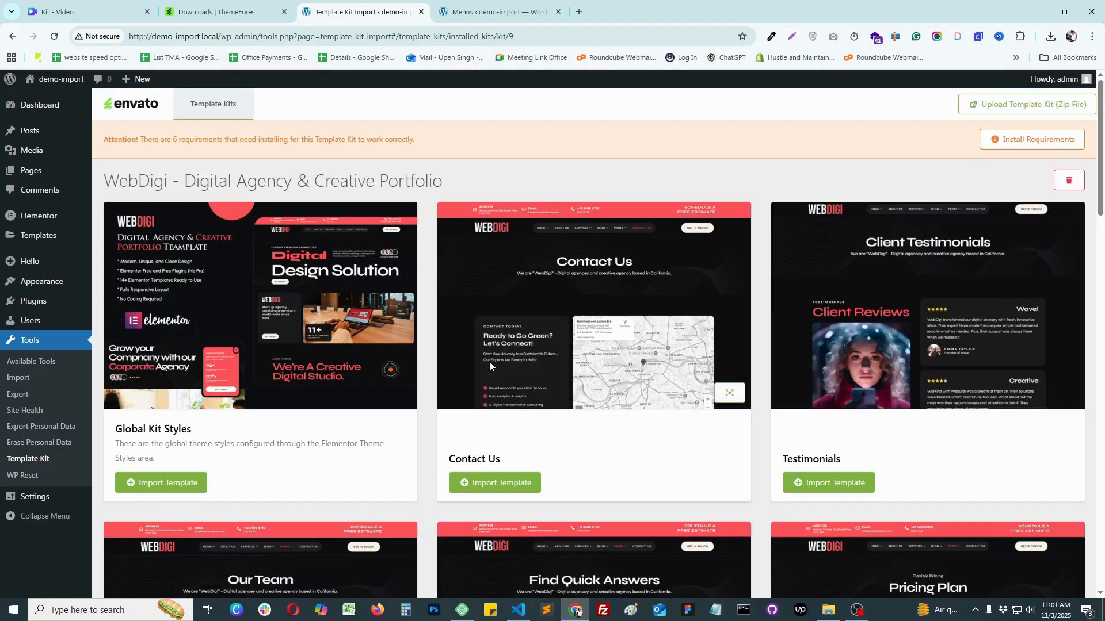
- Install all the missing plugins and Elementor settings that the WebDigi template kit requires
click(1017, 141)
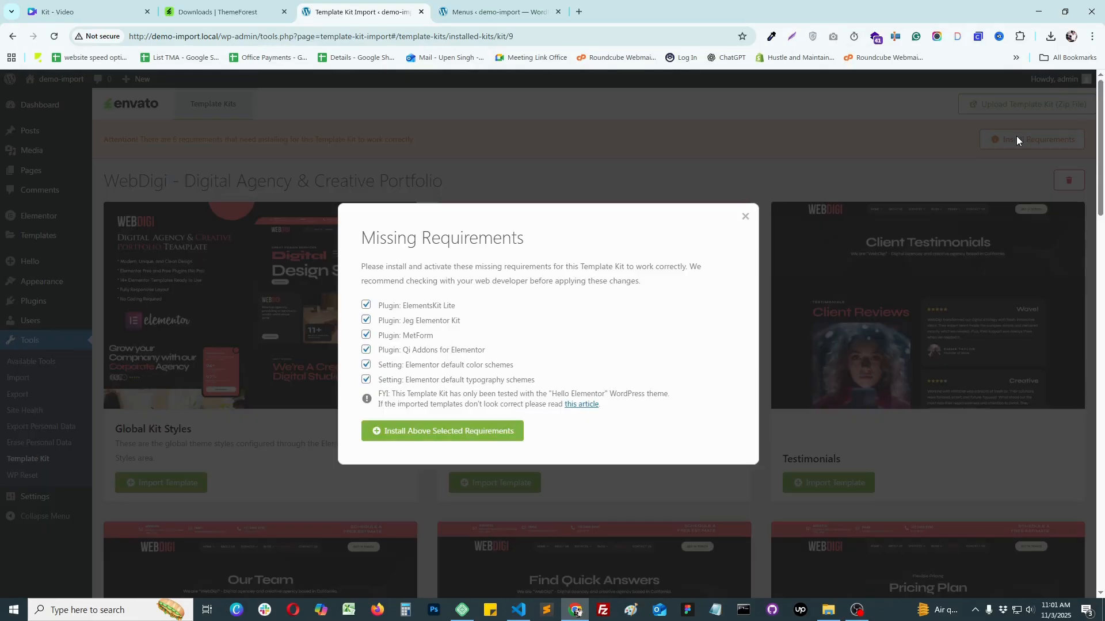
click(403, 432)
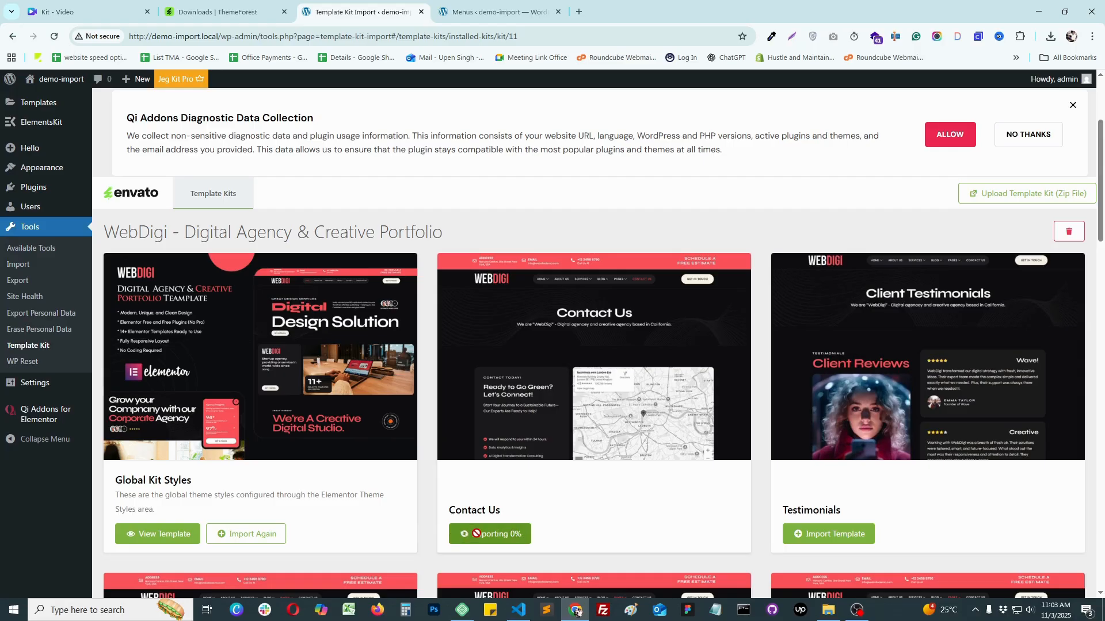
- Import the Team, Faq's, Pricing Plan, Single Blog, Blog and Portfolio Details templates from the WebDigi kit
scroll(817, 536, down, 5)
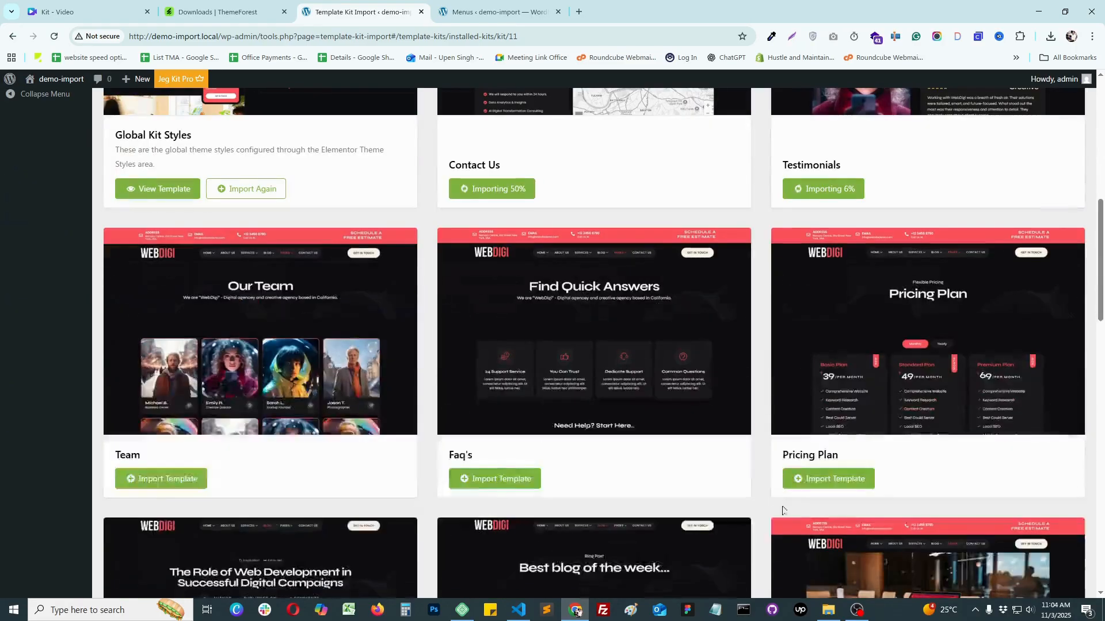
click(155, 479)
click(489, 479)
click(833, 486)
scroll(833, 486, down, 6)
click(170, 367)
click(515, 366)
click(814, 366)
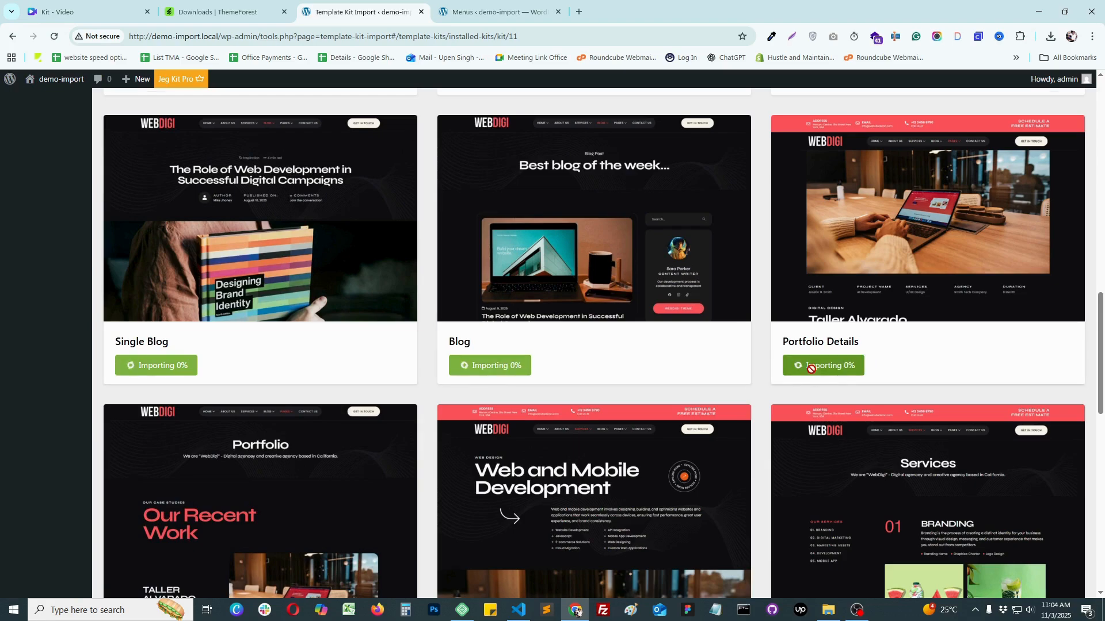
- Import the WebDigi kit's Portfolio, Service Details, Services, About Us, Home 02, Home, Footer and Header templates
scroll(814, 366, down, 5)
click(155, 311)
click(484, 312)
click(831, 311)
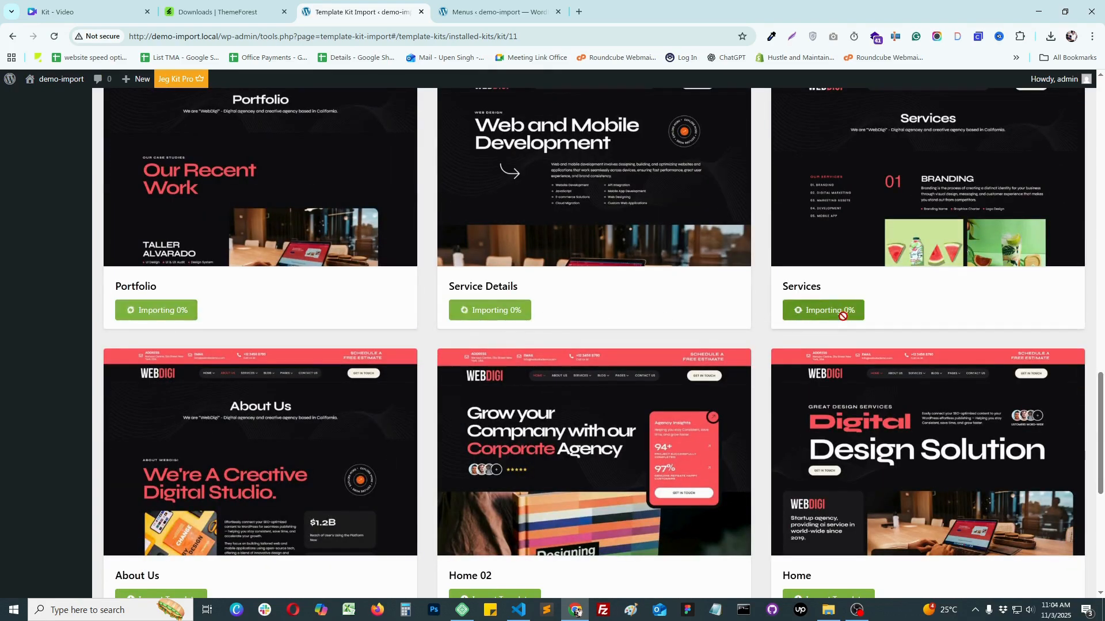
scroll(831, 311, down, 5)
click(155, 312)
click(489, 311)
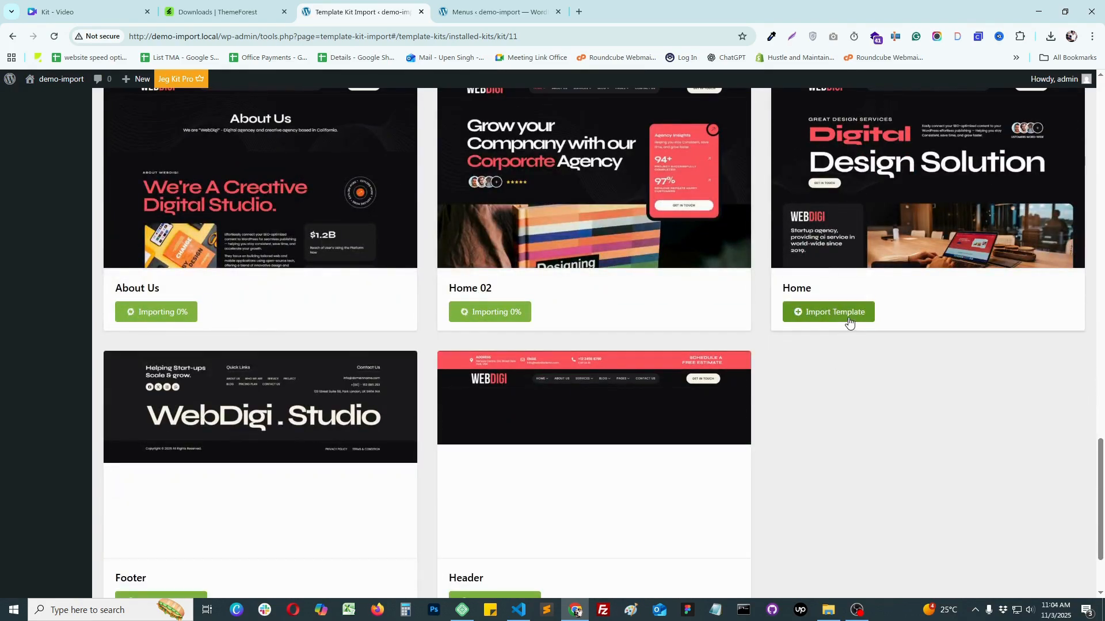
click(831, 312)
scroll(845, 320, down, 2)
click(173, 484)
click(456, 489)
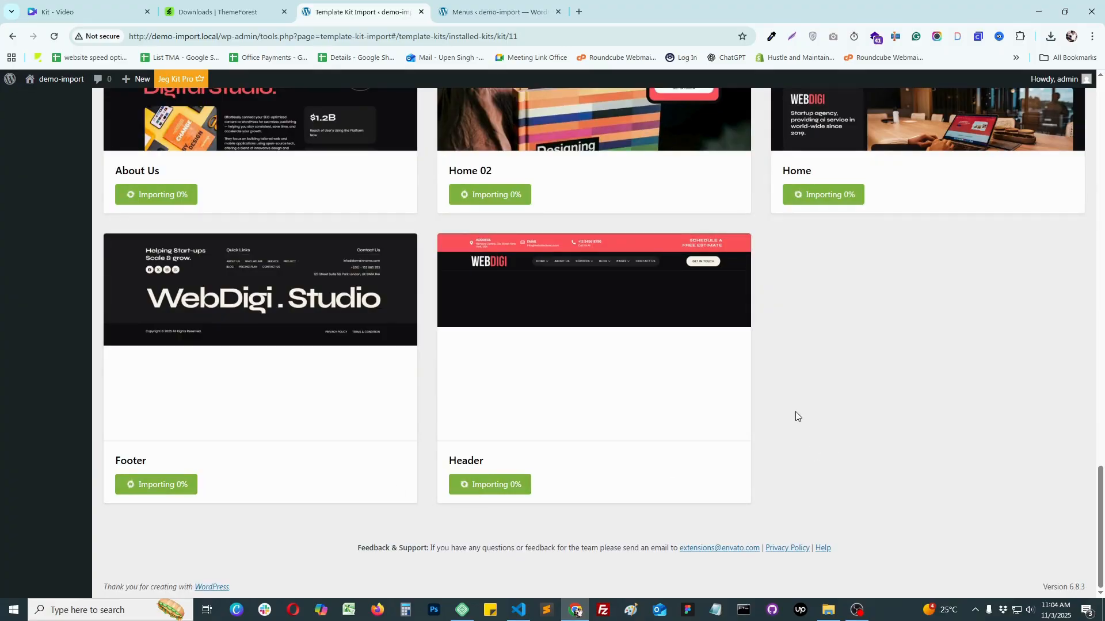
scroll(815, 409, up, 10)
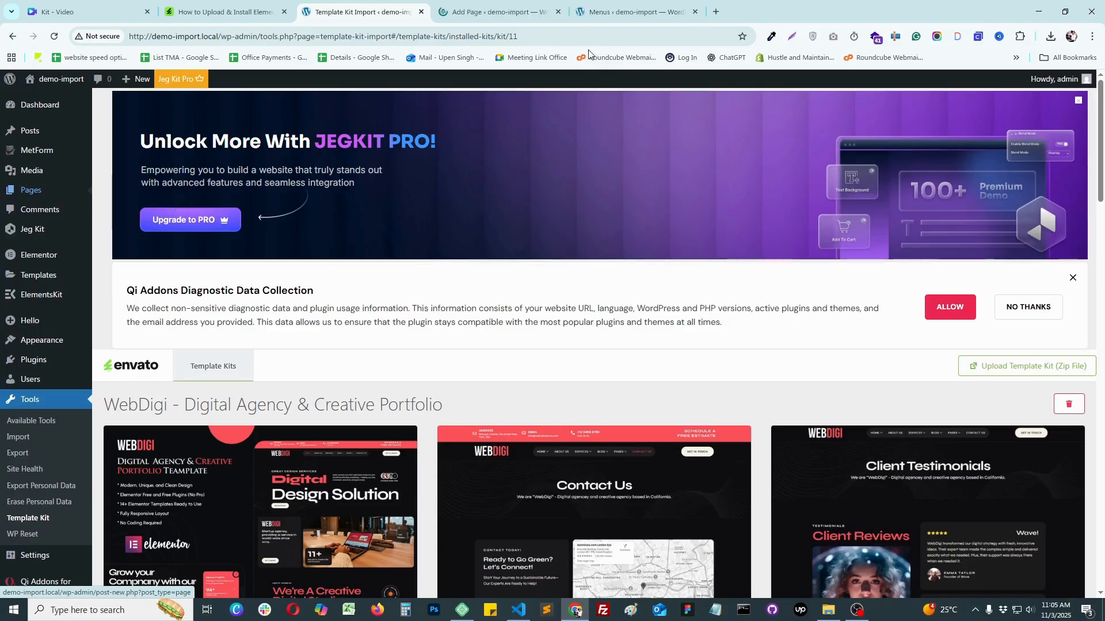
- Title the new WordPress page "Home" and publish it
click(489, 14)
text(H)
click(886, 408)
click(890, 454)
click(1060, 89)
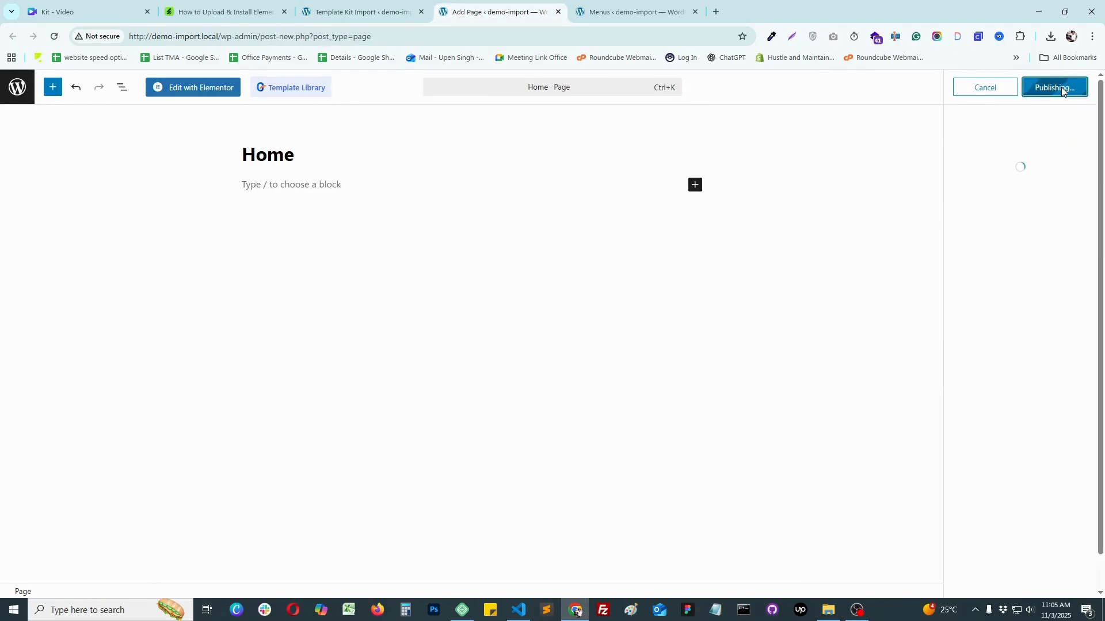
click(1058, 88)
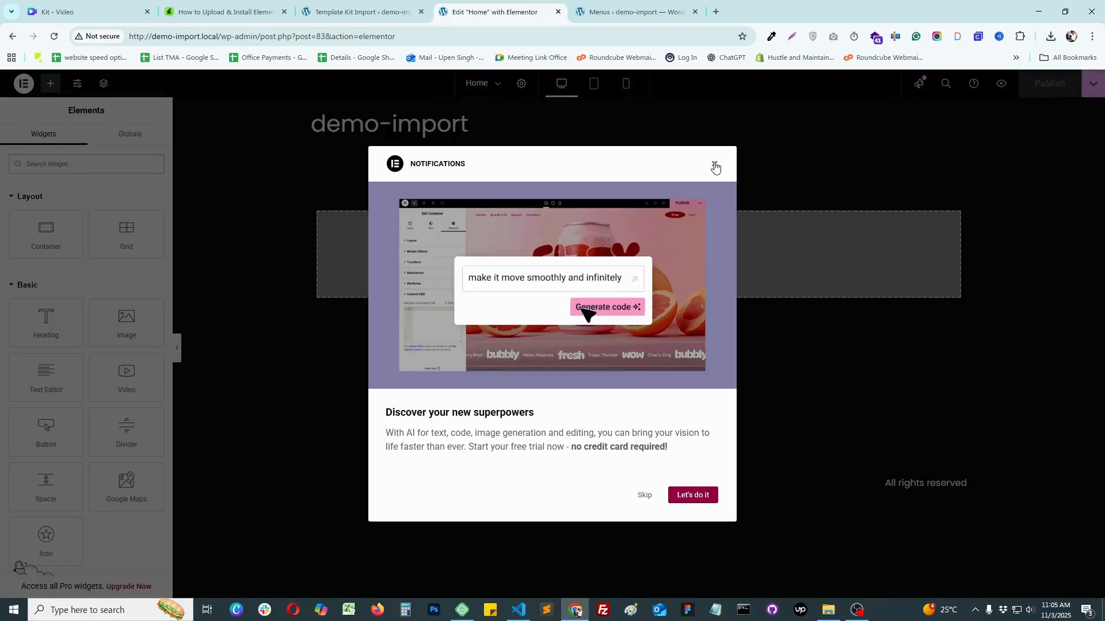
- Insert the saved Home template into the Home page with its page settings applied, and review the resulting layout
click(714, 164)
click(612, 247)
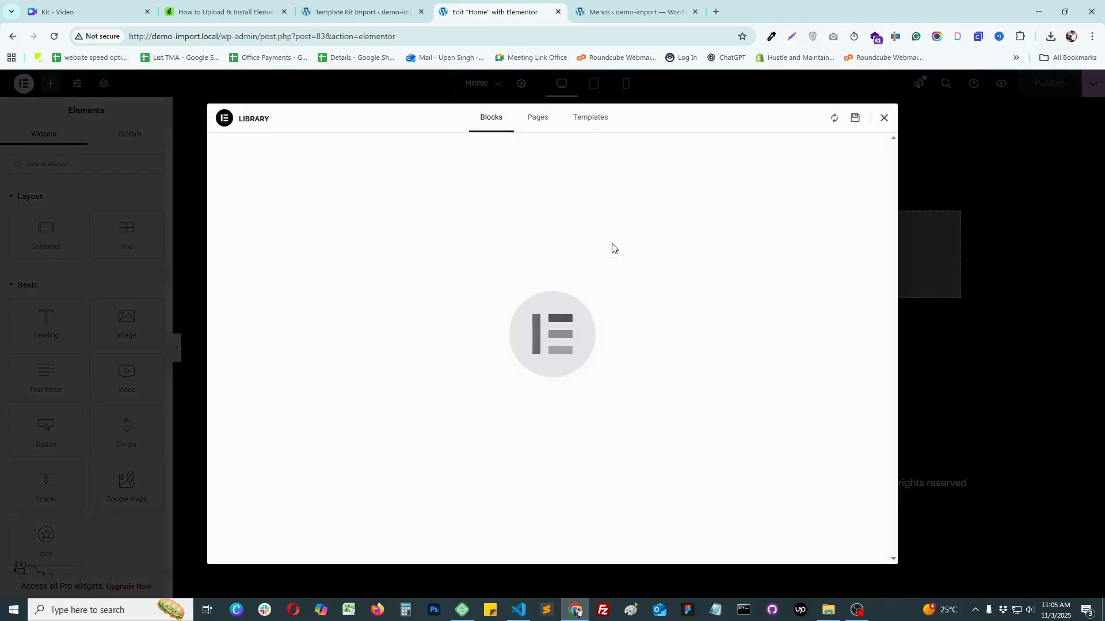
click(594, 120)
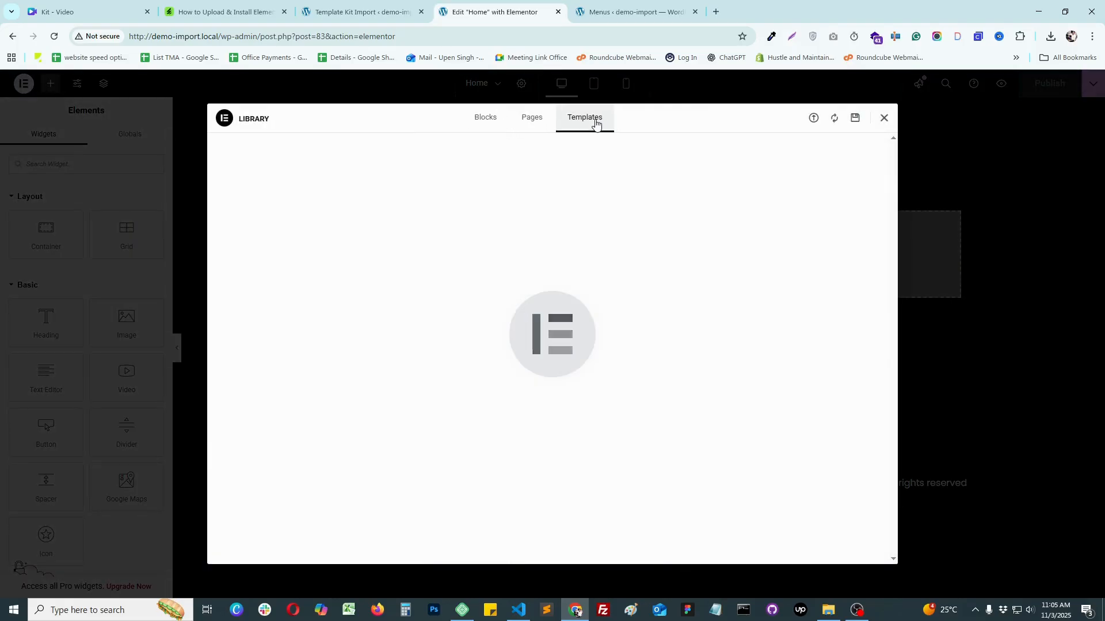
scroll(362, 390, down, 3)
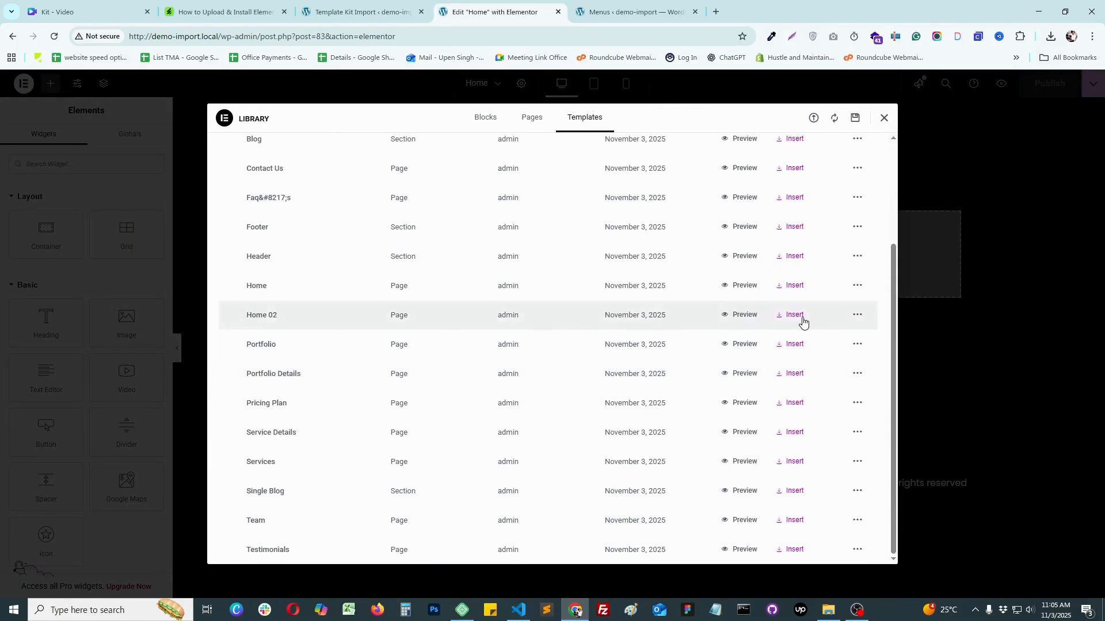
click(796, 288)
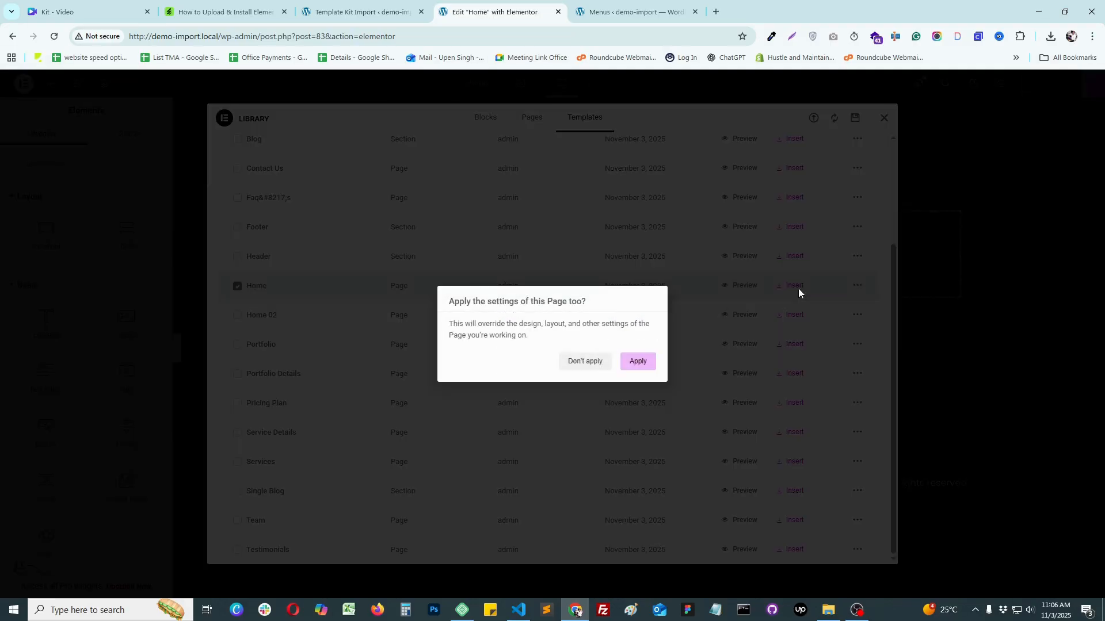
click(639, 362)
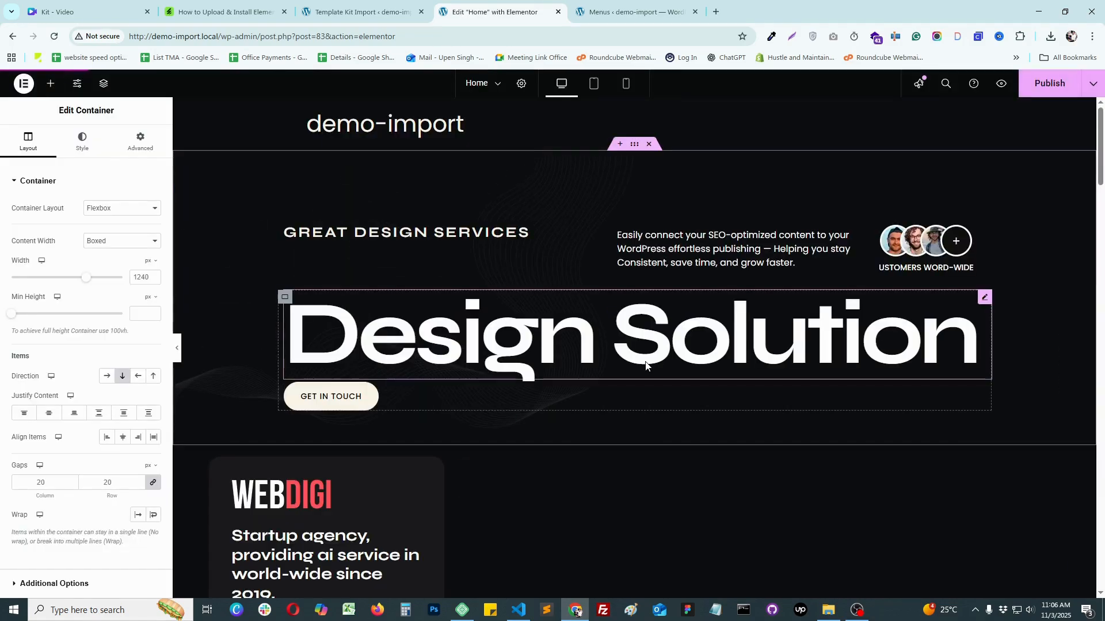
scroll(712, 411, down, 9)
scroll(712, 413, up, 10)
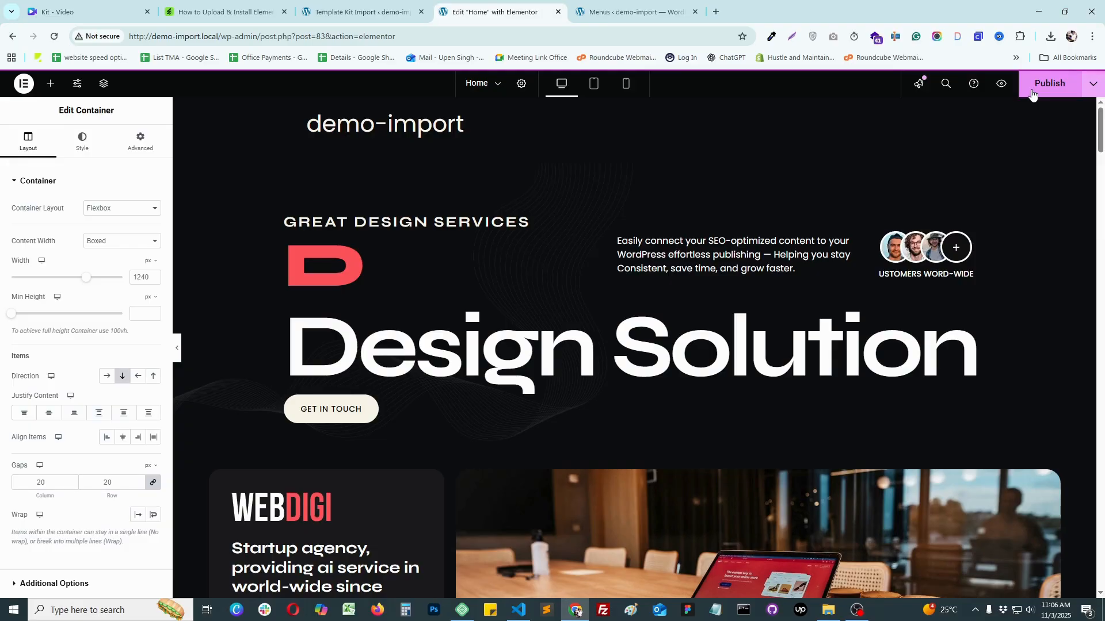
- Open the list of all WordPress pages and find the Home page entry
click(397, 12)
mouse_move(43, 193)
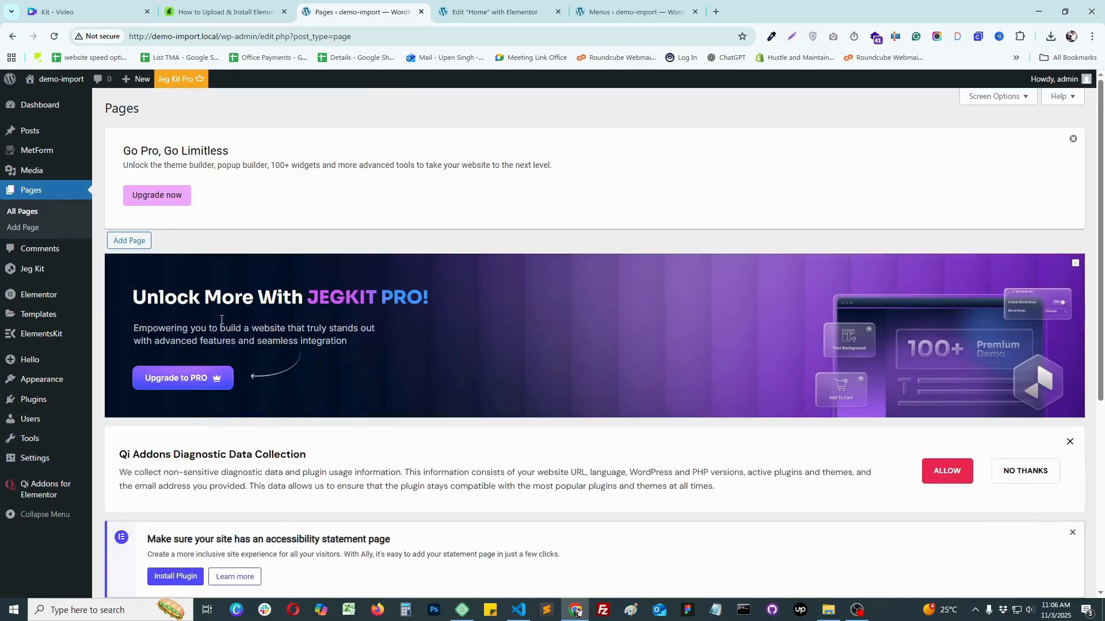
scroll(238, 338, down, 6)
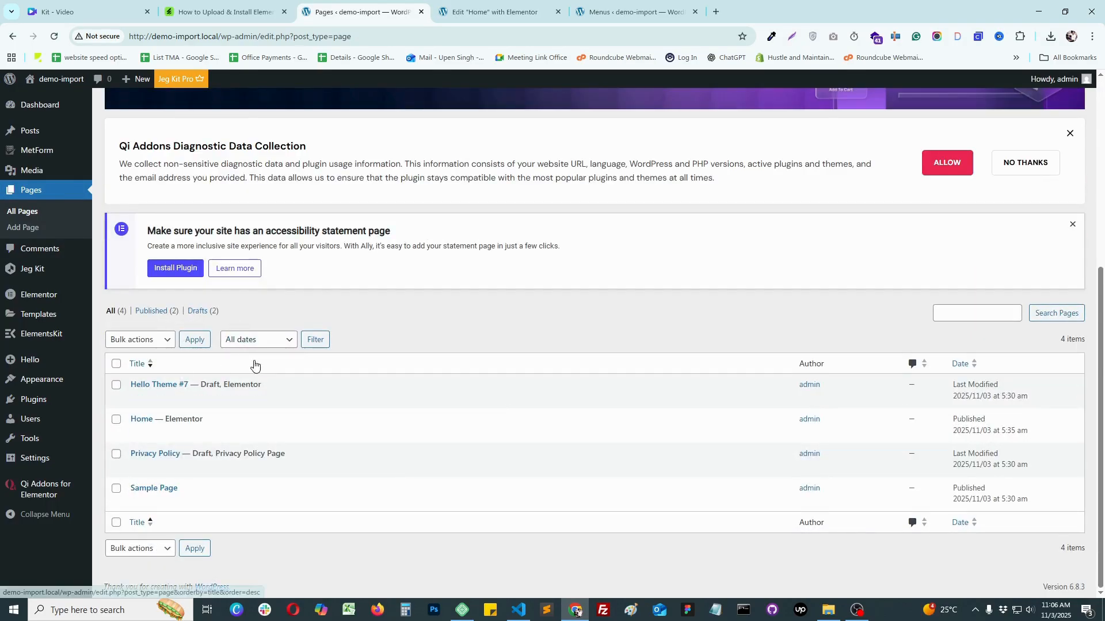
- Create a new WordPress navigation menu named "Menu"
scroll(253, 365, up, 5)
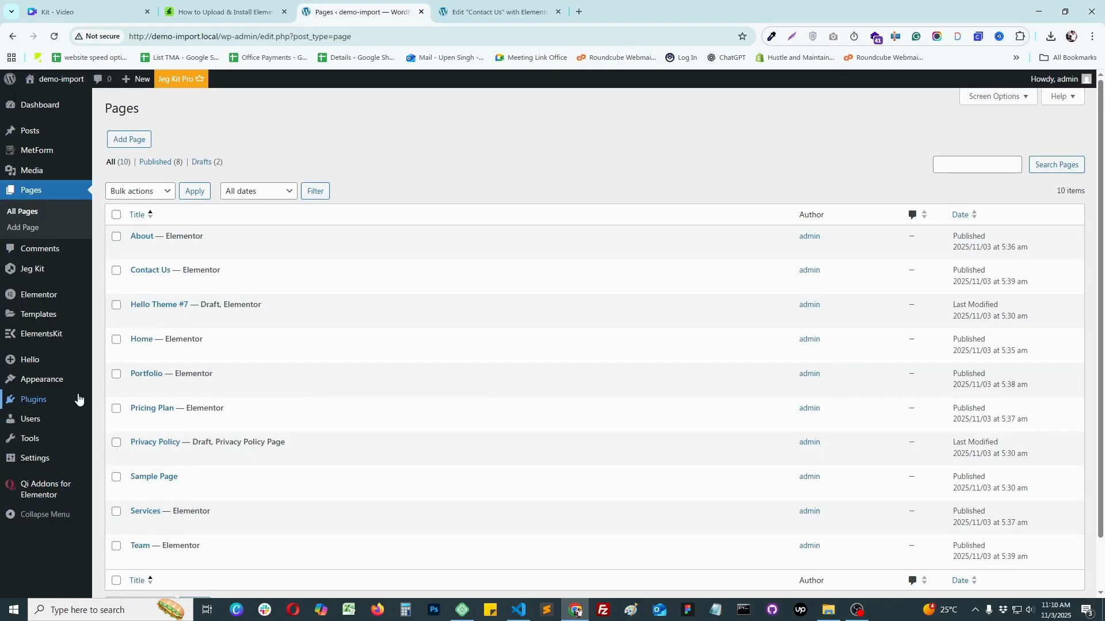
mouse_move(49, 384)
click(114, 429)
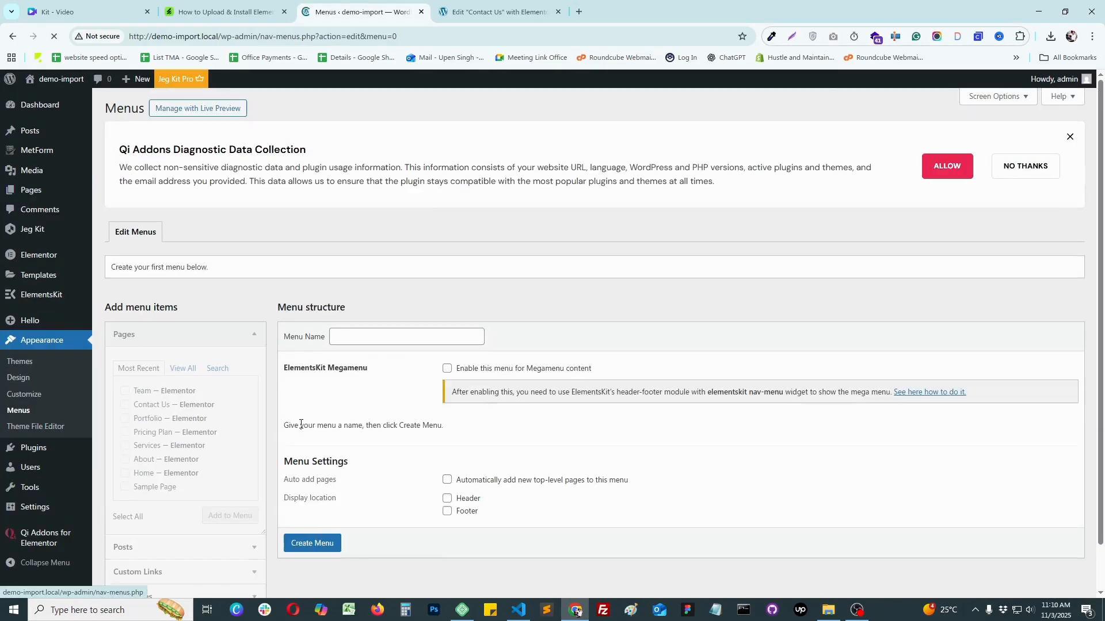
click(449, 344)
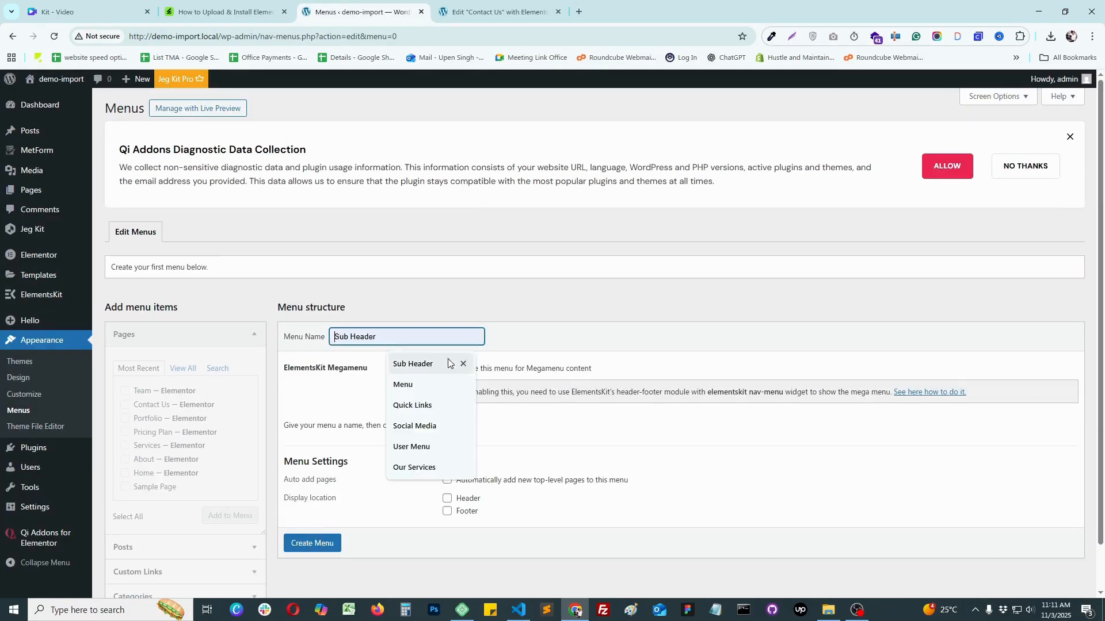
click(419, 386)
click(303, 543)
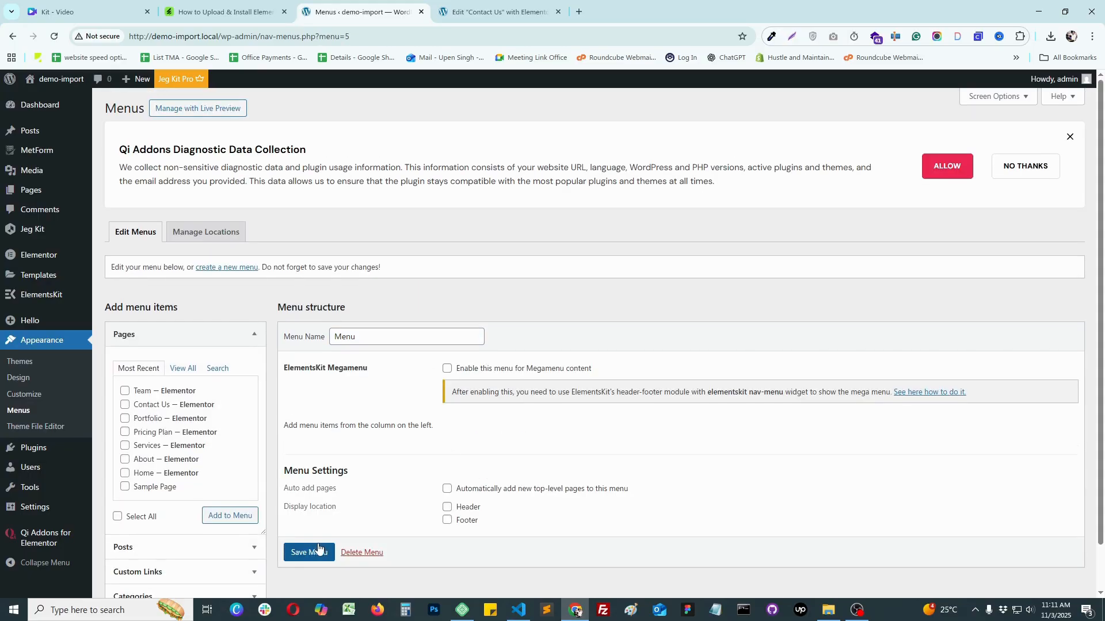
- Add Home, About, Services, Portfolio, Pricing Plan, Team and Contact Us pages to the menu in that order and save it
scroll(455, 421, down, 1)
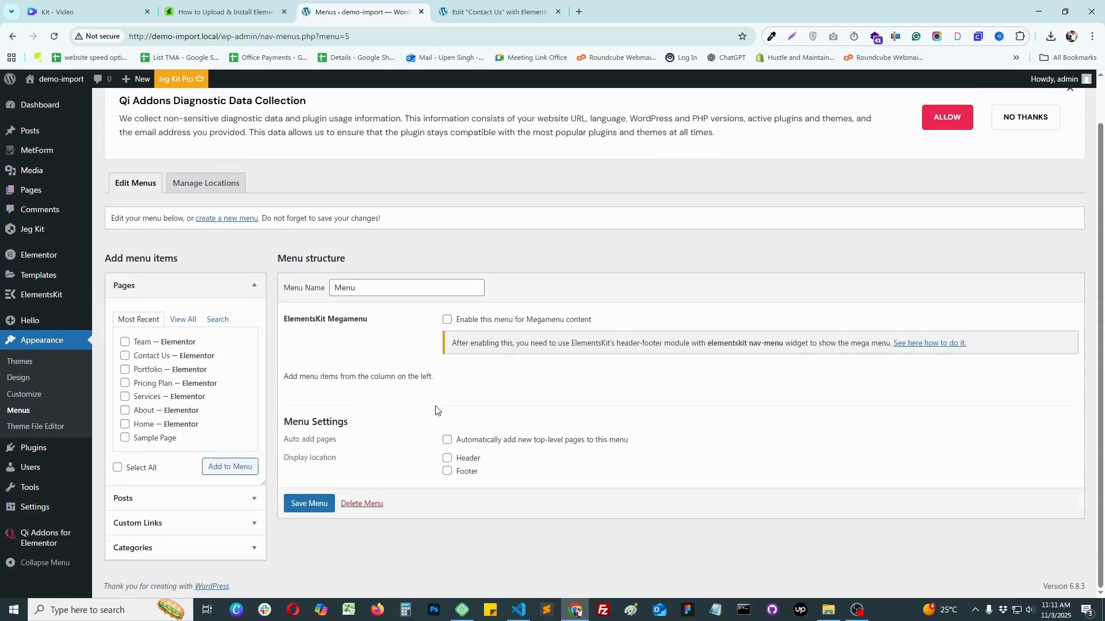
click(185, 327)
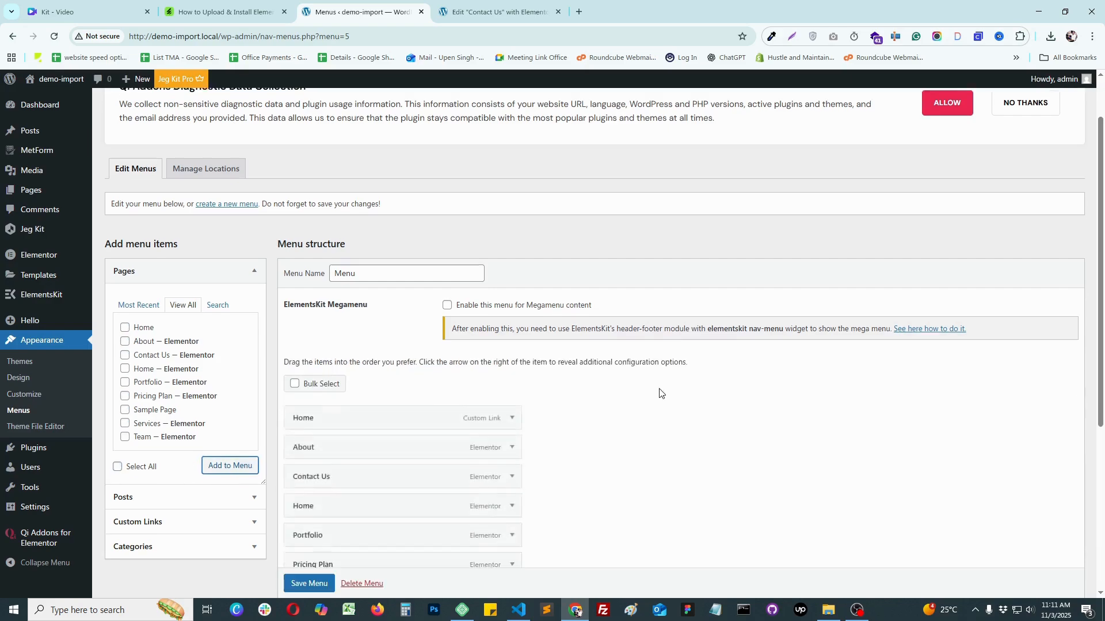
scroll(658, 390, down, 5)
scroll(659, 390, up, 1)
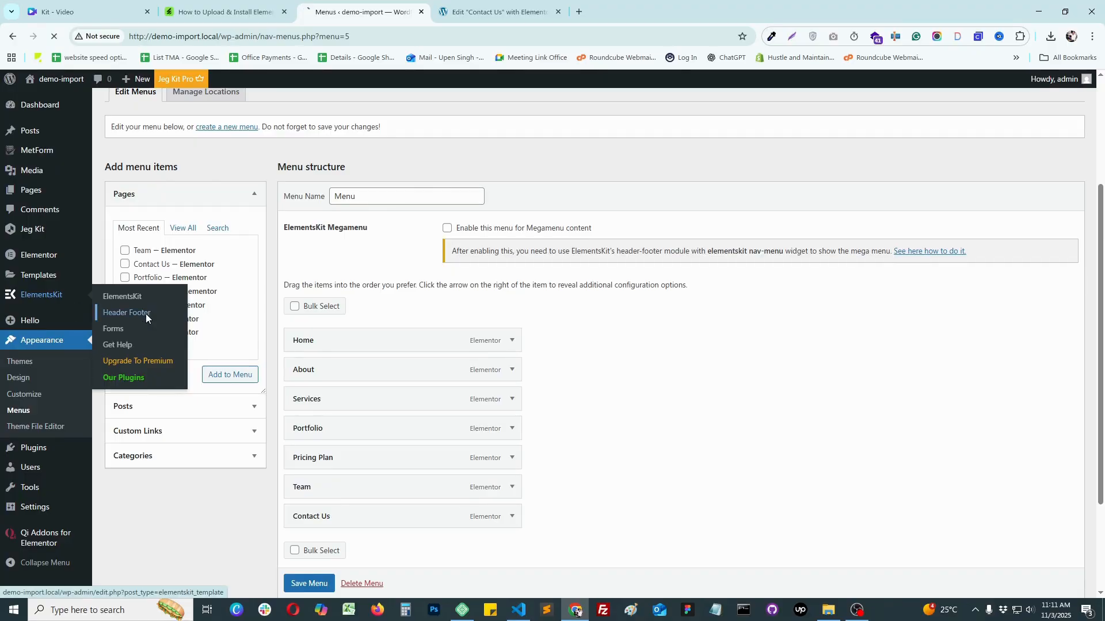
- Create an activated ElementsKit template titled "Header" with type Header and the condition Entire Site
click(144, 315)
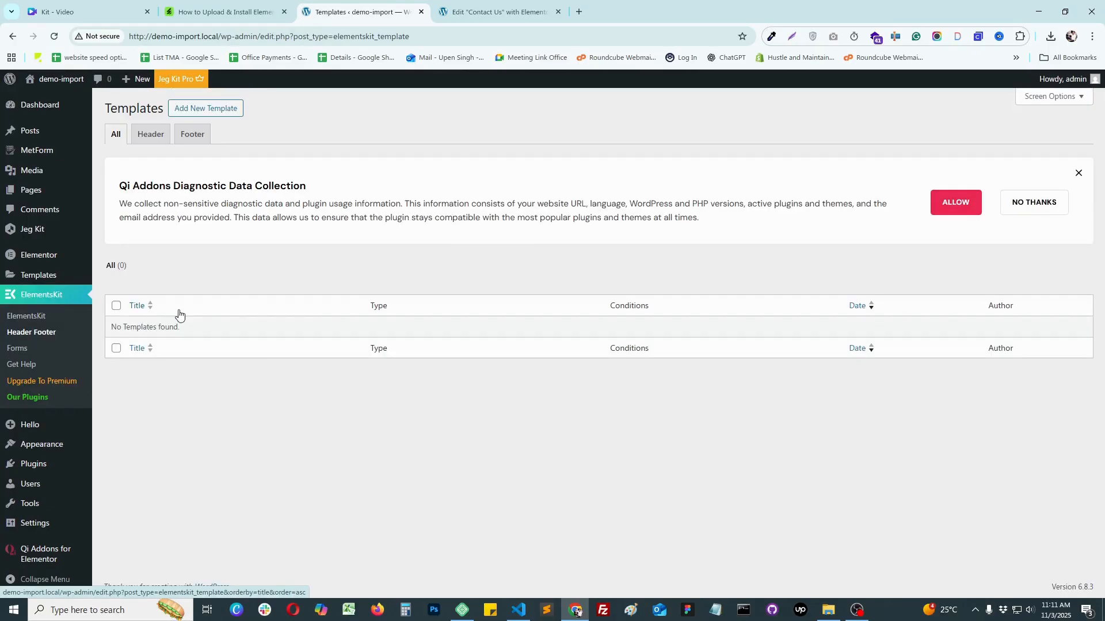
click(217, 115)
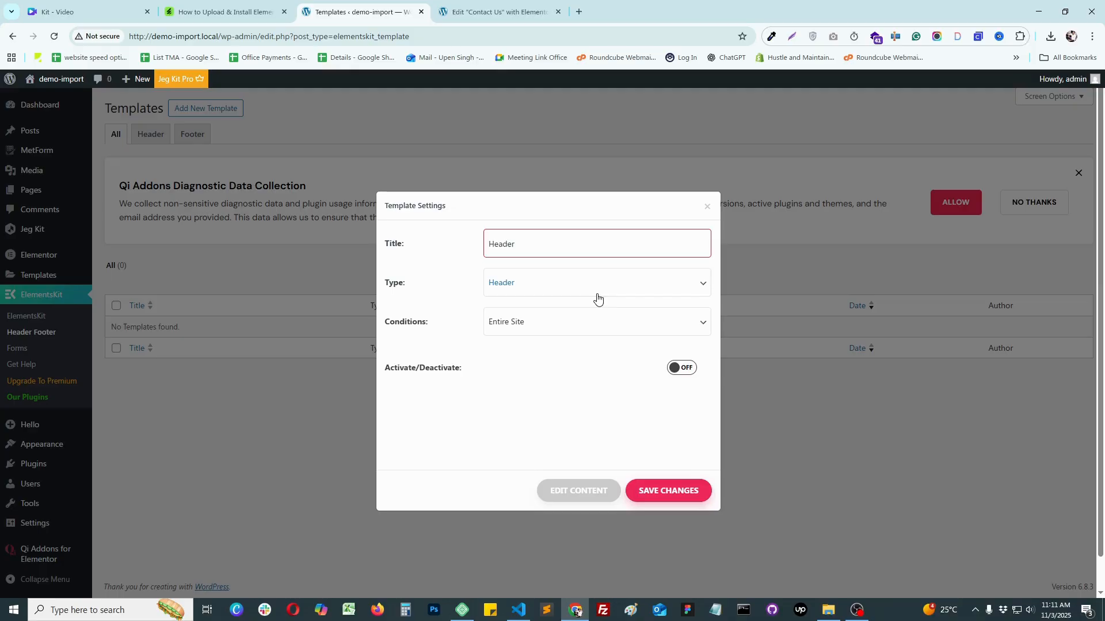
click(667, 491)
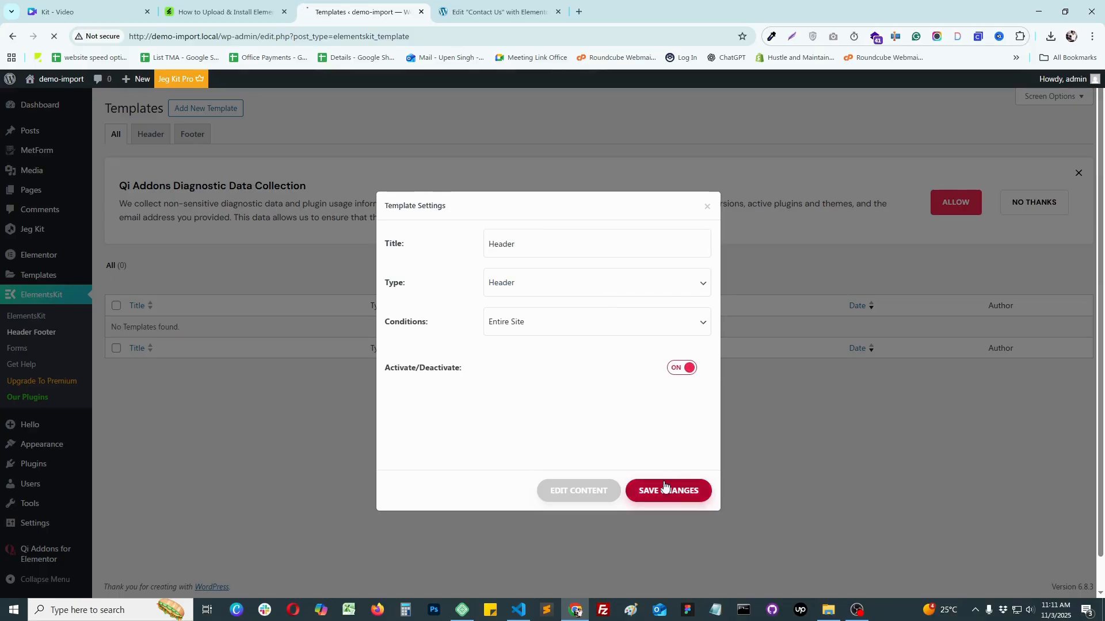
- Insert the saved Header section with its settings applied into the new ElementsKit Header template and publish it
right_click(138, 354)
click(167, 363)
click(477, 12)
click(137, 296)
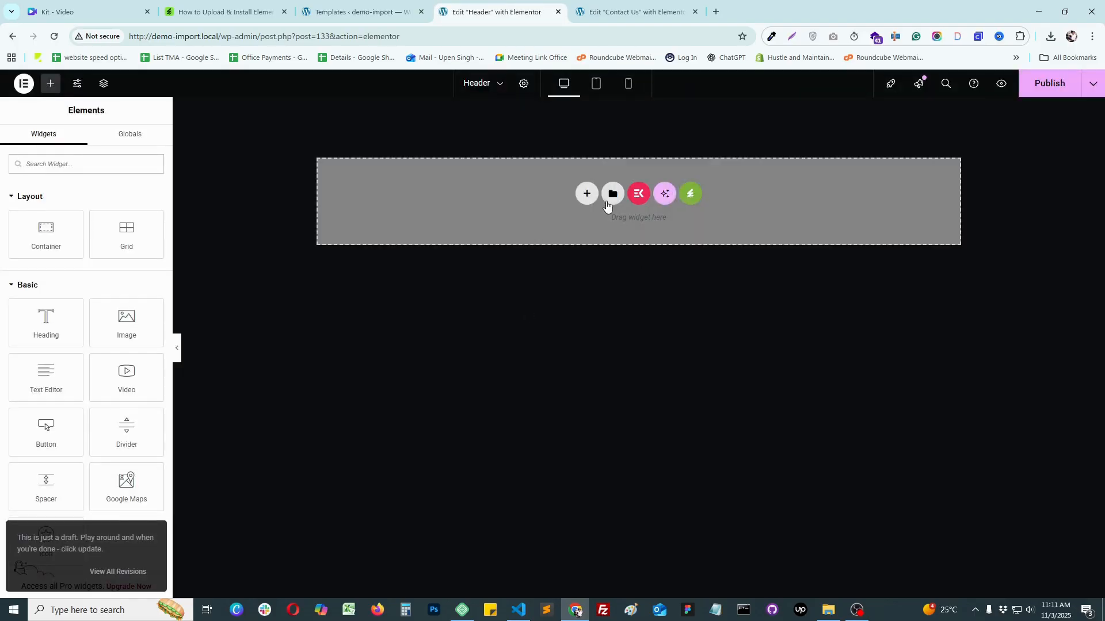
click(611, 194)
click(597, 118)
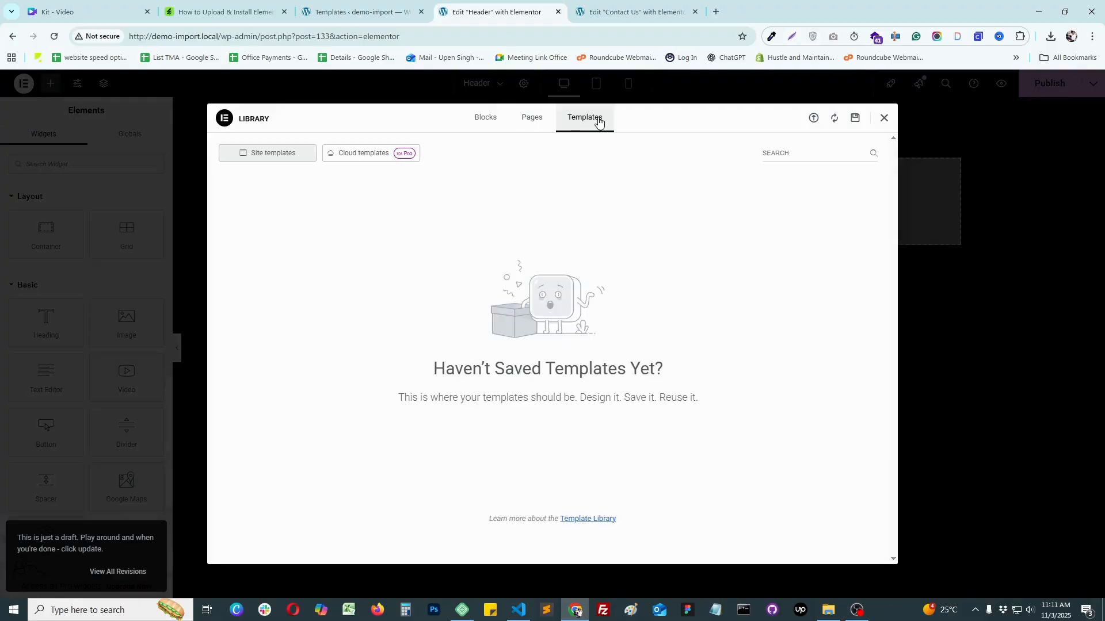
scroll(365, 358, down, 3)
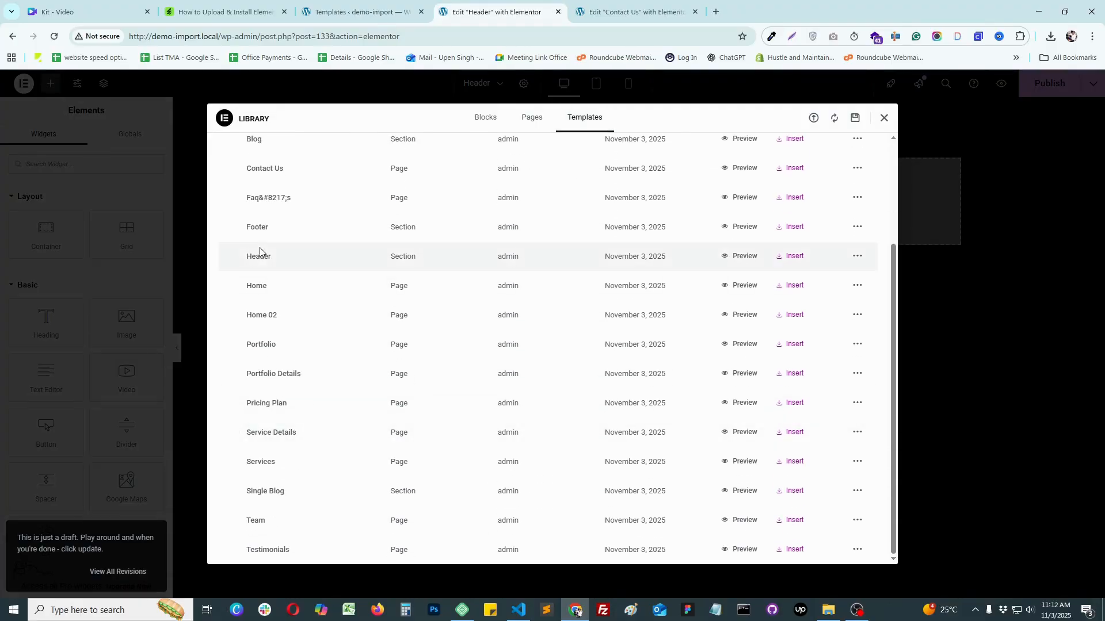
click(793, 257)
click(629, 359)
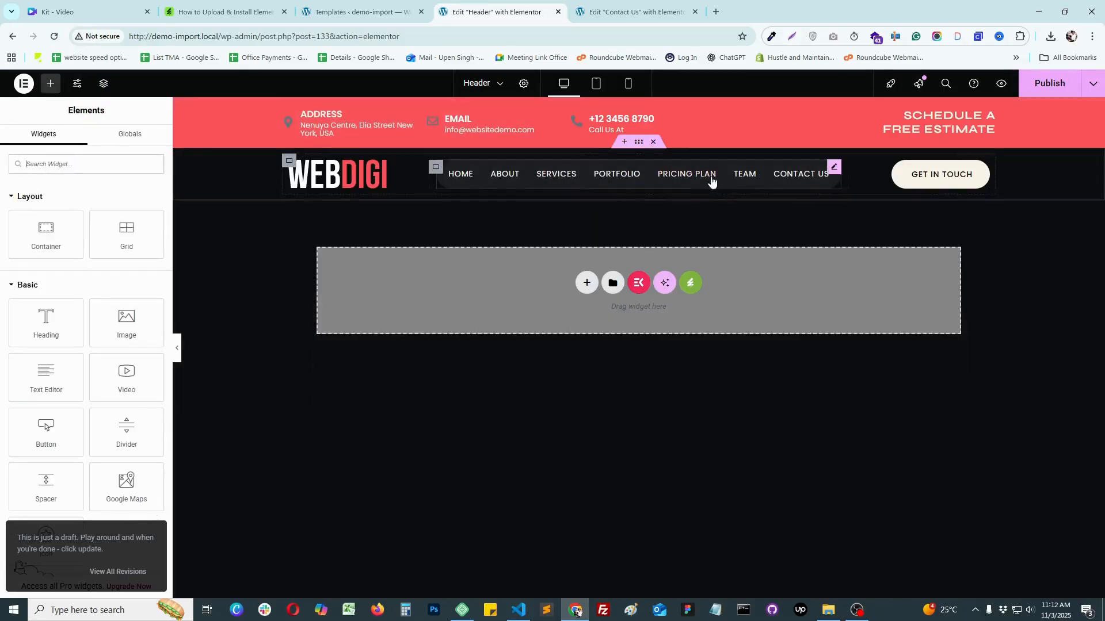
click(1031, 91)
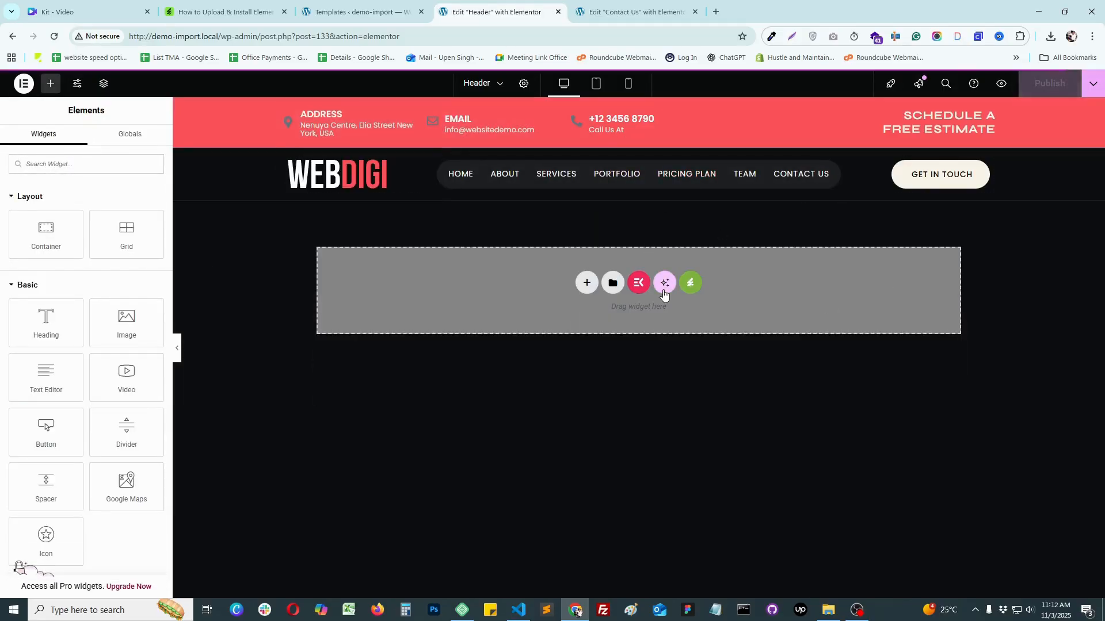
- Create an activated ElementsKit template titled "Footer" with type Footer and the condition Entire Site
click(362, 12)
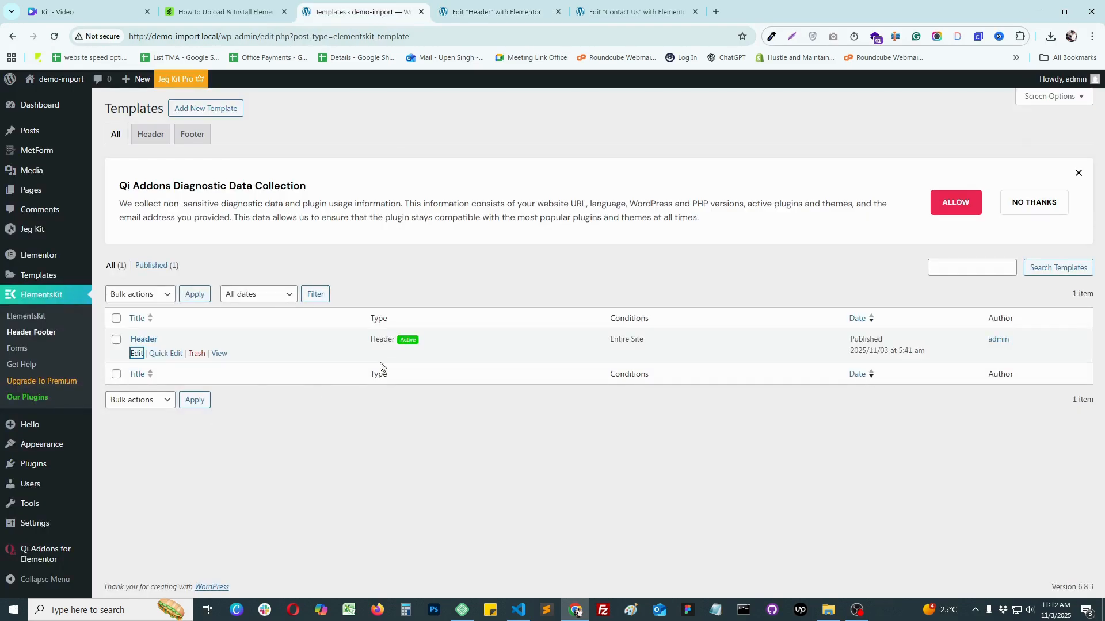
click(229, 111)
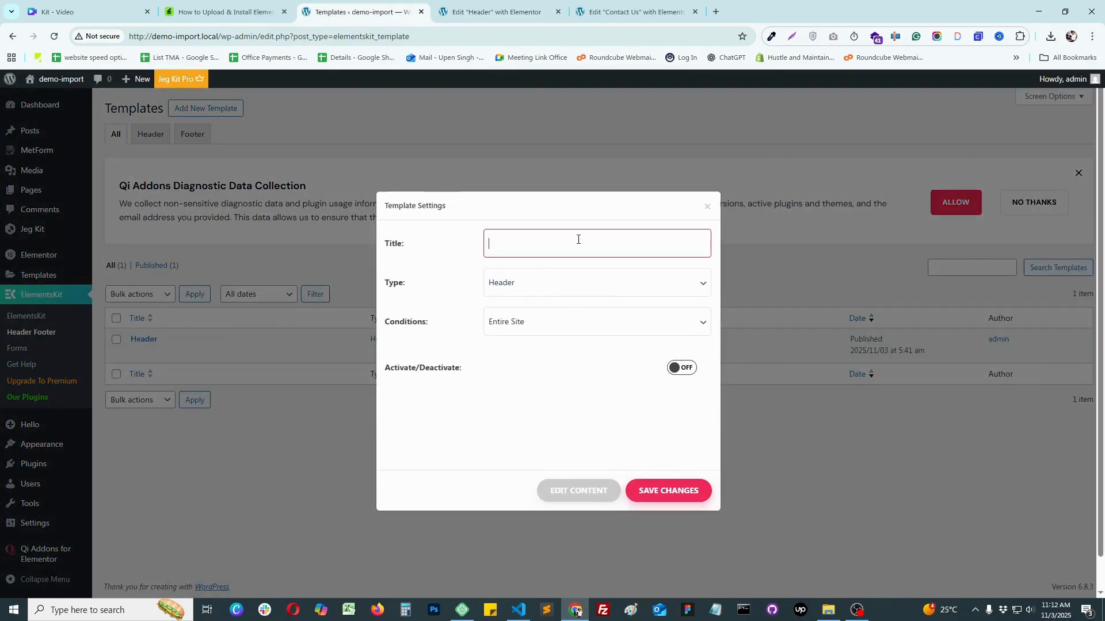
click(567, 286)
click(566, 318)
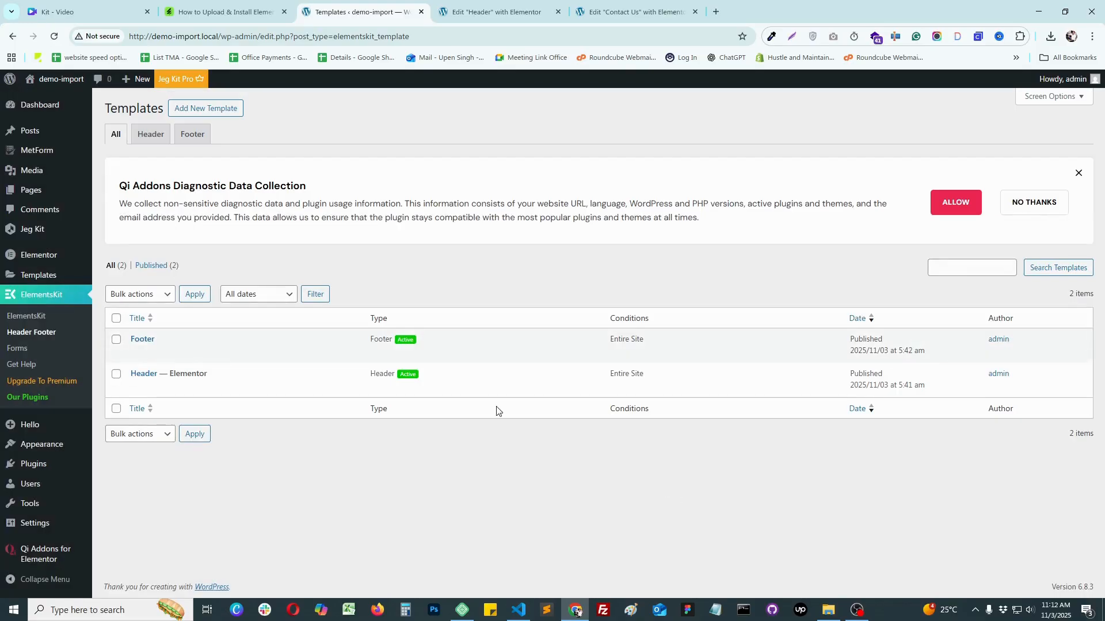
- Insert the saved Footer section with its settings applied into the new ElementsKit Footer template and publish it
right_click(128, 354)
right_click(137, 356)
click(192, 367)
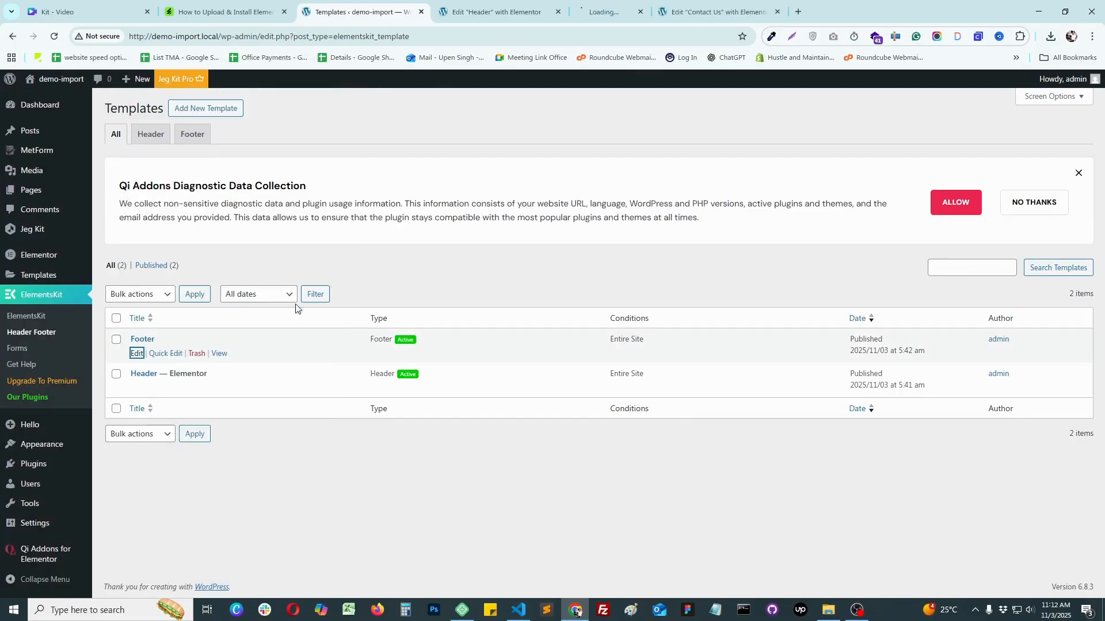
click(623, 16)
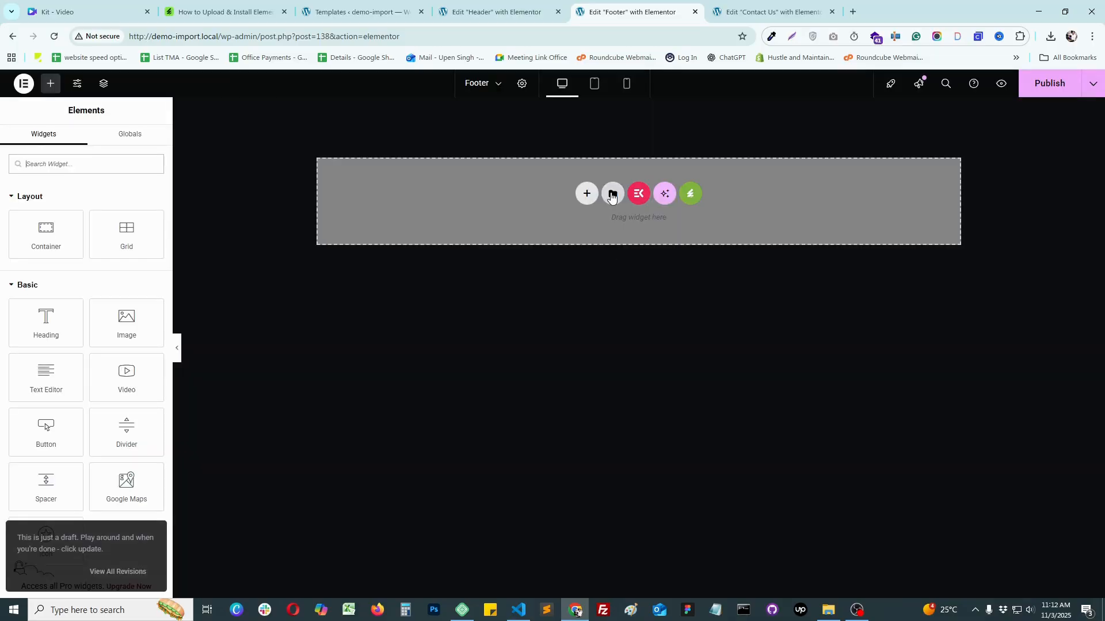
click(612, 195)
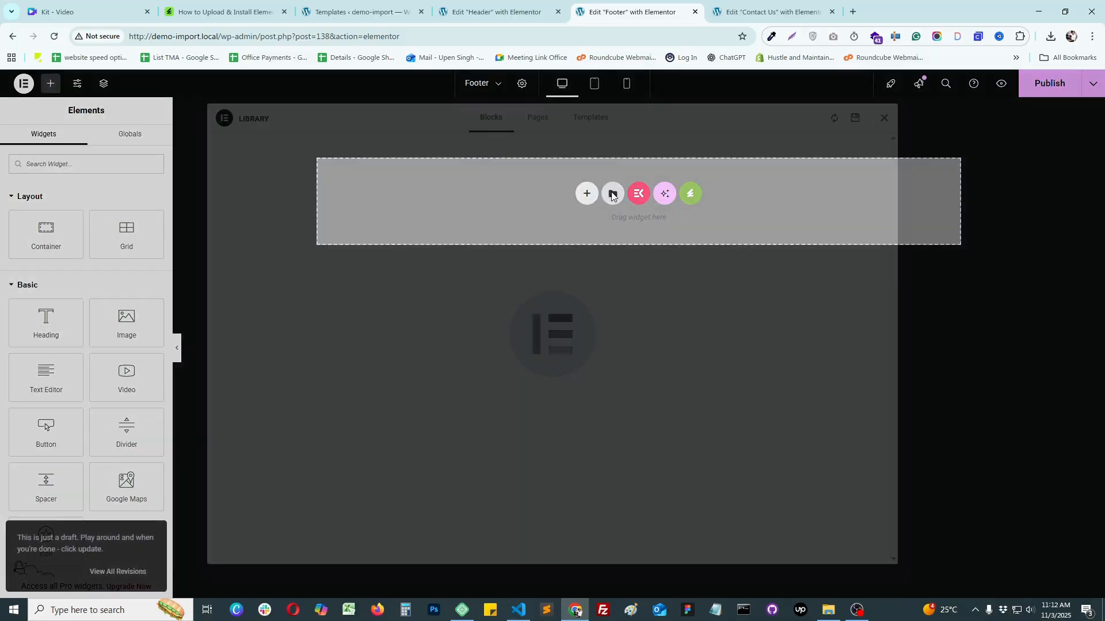
click(585, 120)
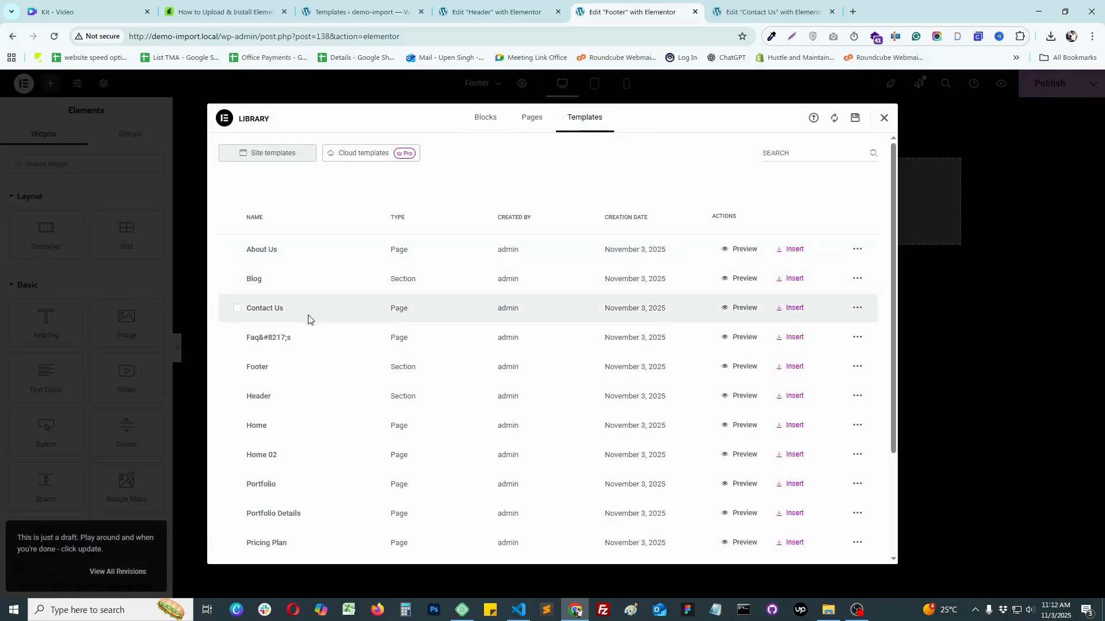
scroll(309, 316, down, 3)
click(794, 227)
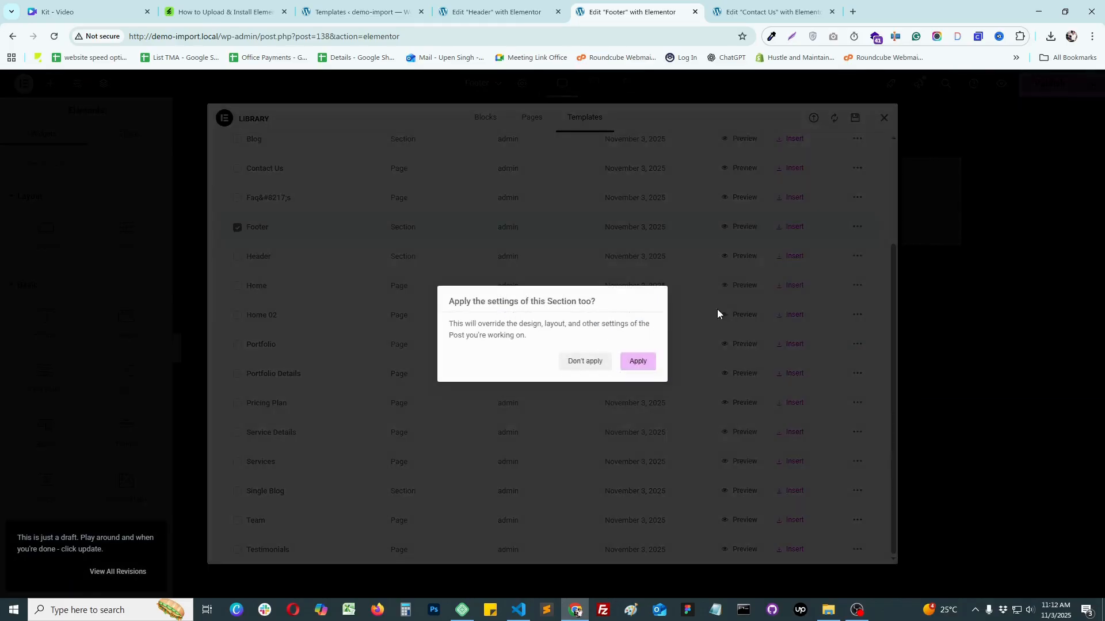
click(645, 360)
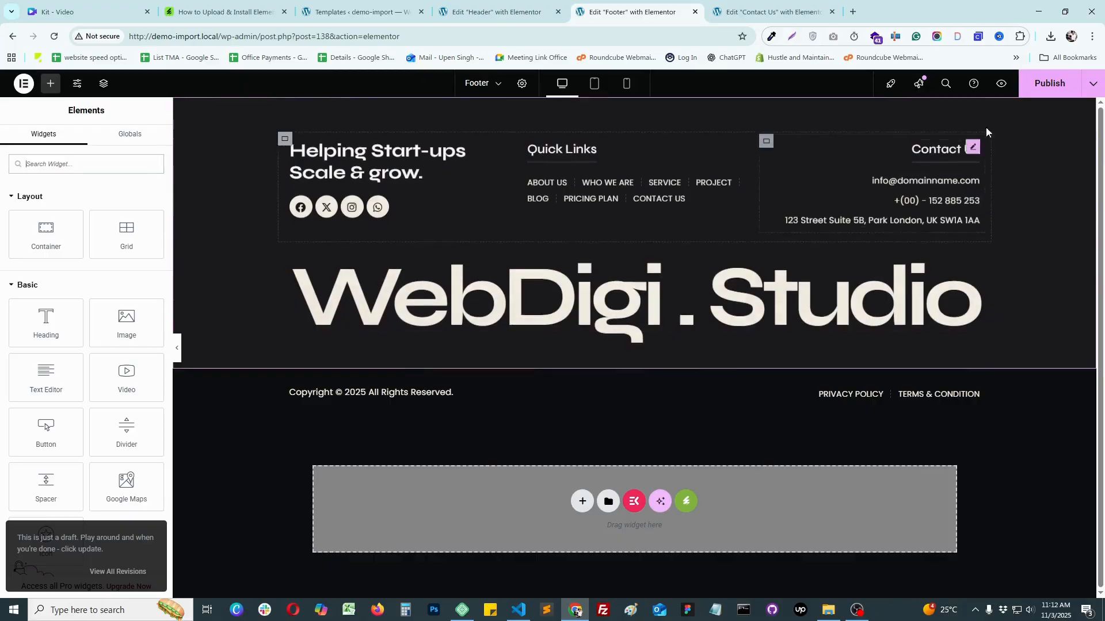
click(1034, 91)
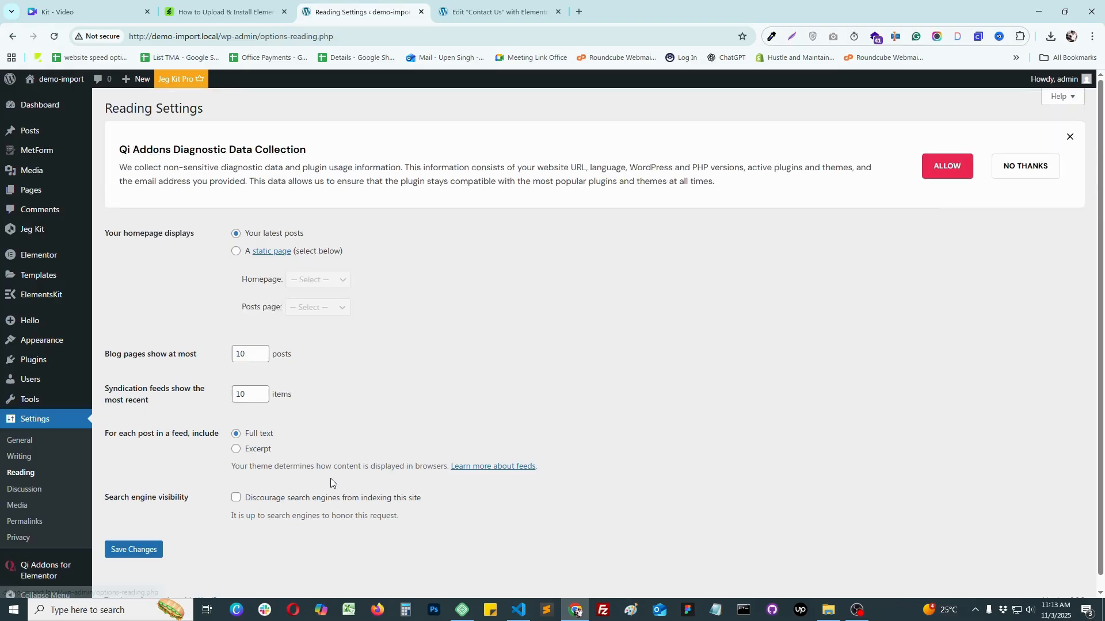
- Set the site's homepage to the static page Home in the Reading settings and save the changes
click(306, 280)
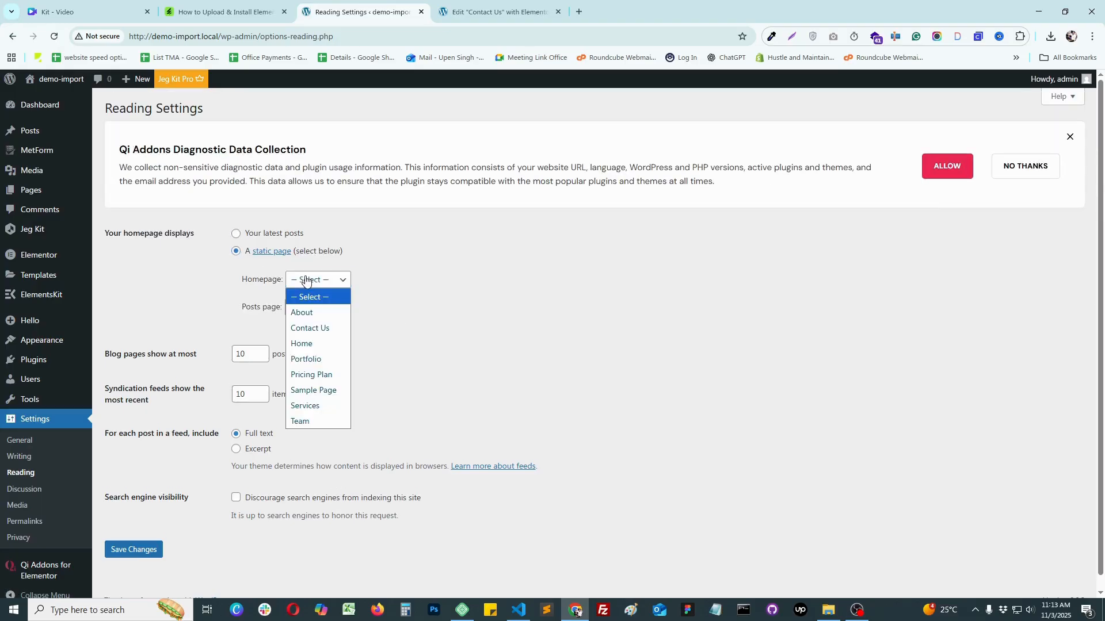
click(369, 296)
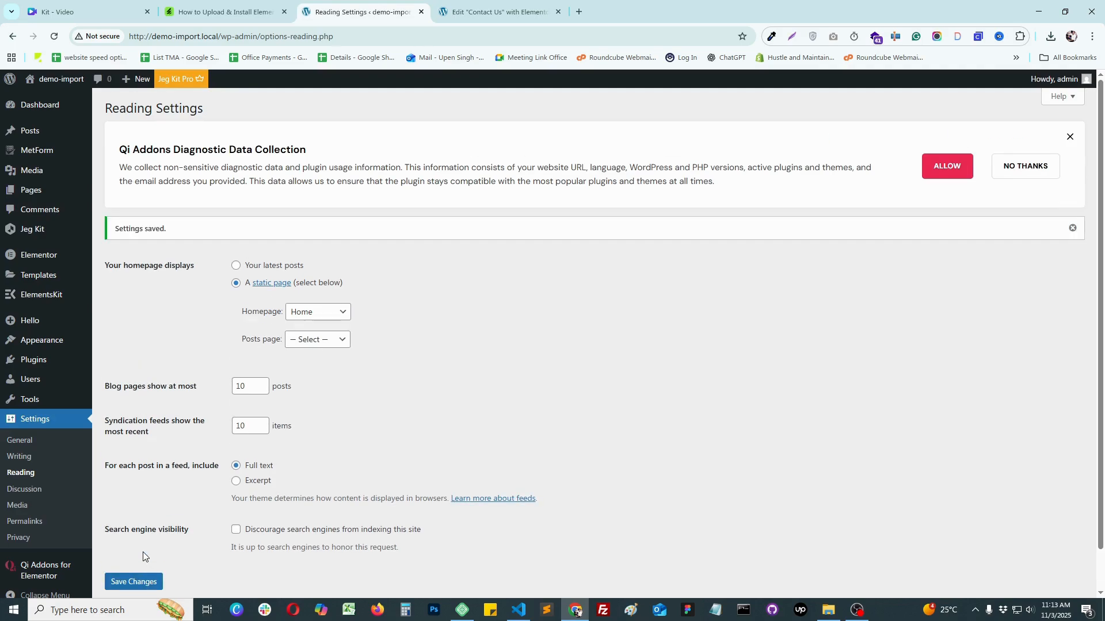
- Open the live site in a new tab and review the homepage from header to footer and the header menu's page links
right_click(61, 85)
click(86, 113)
click(490, 13)
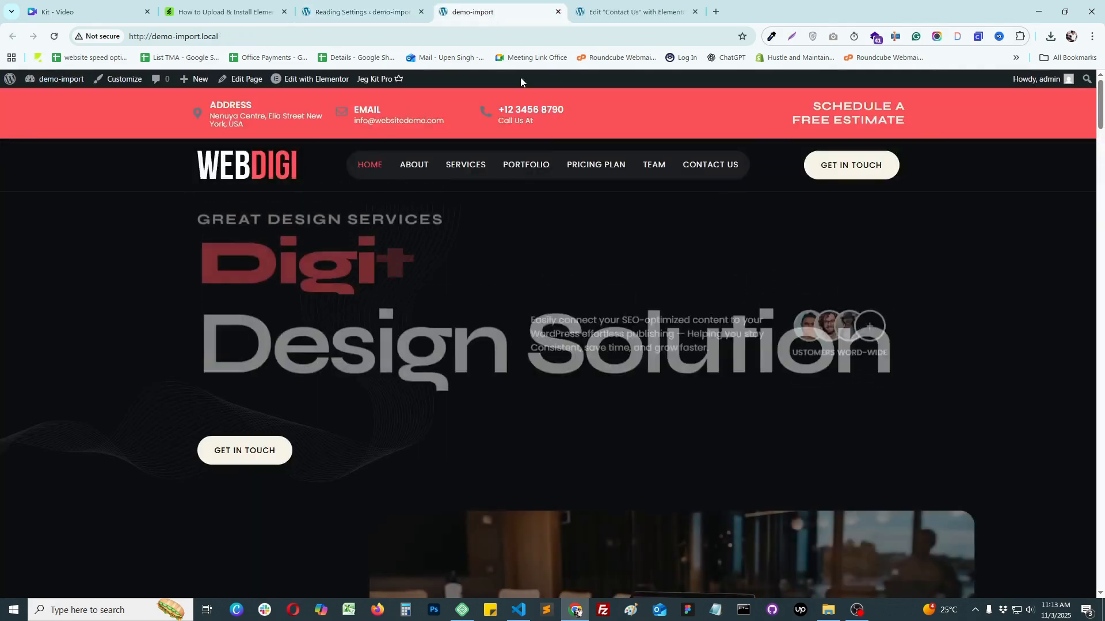
scroll(696, 341, down, 10)
scroll(639, 340, down, 15)
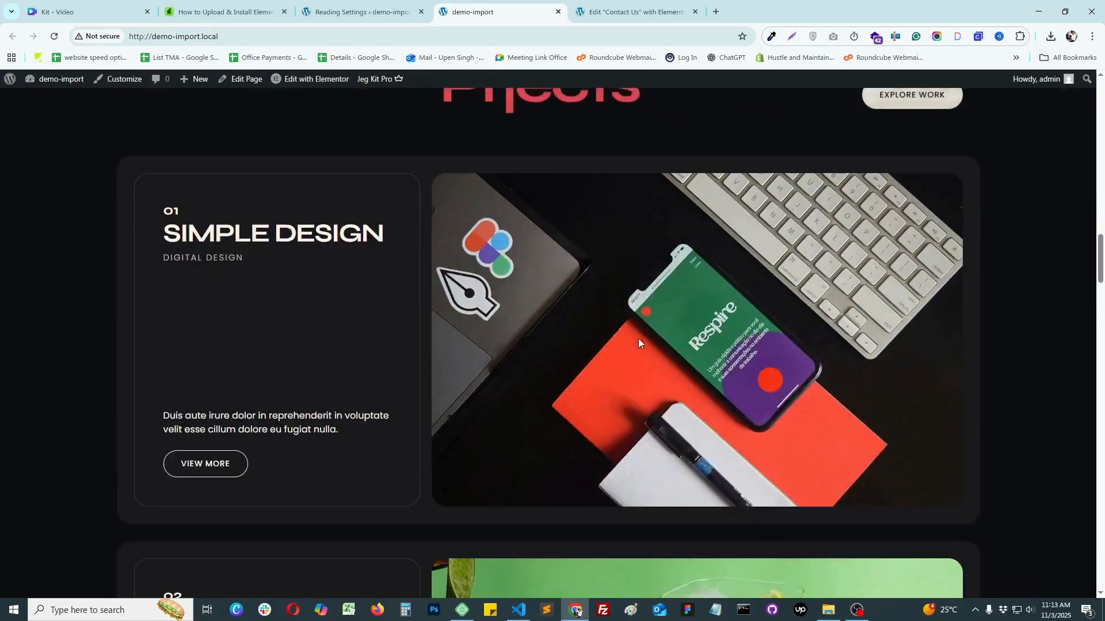
scroll(638, 338, down, 15)
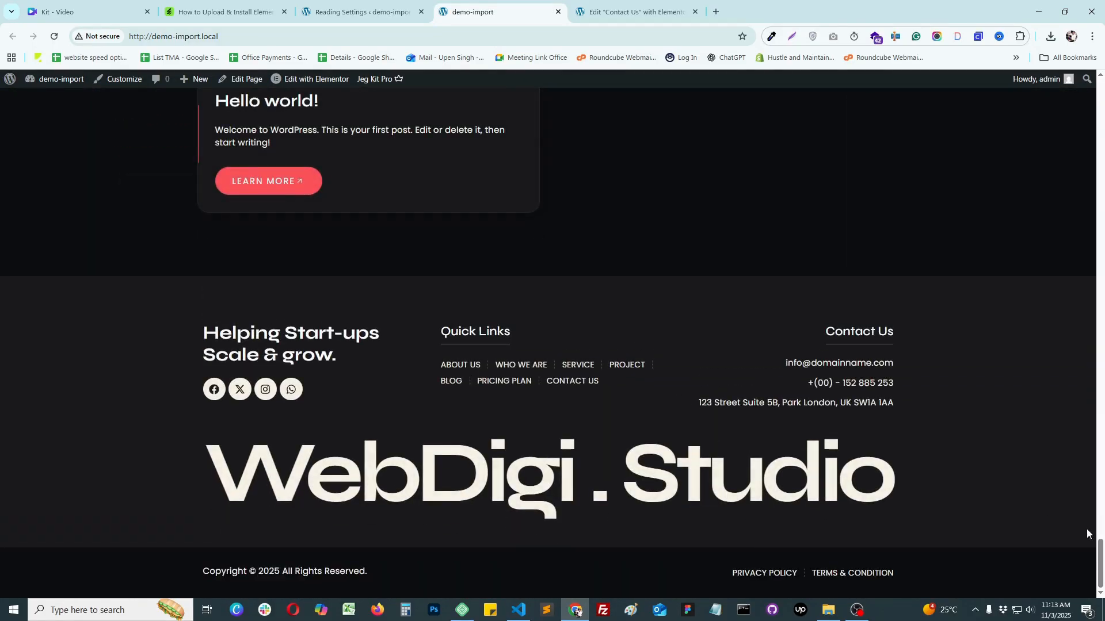
drag(1100, 555, 1087, 86)
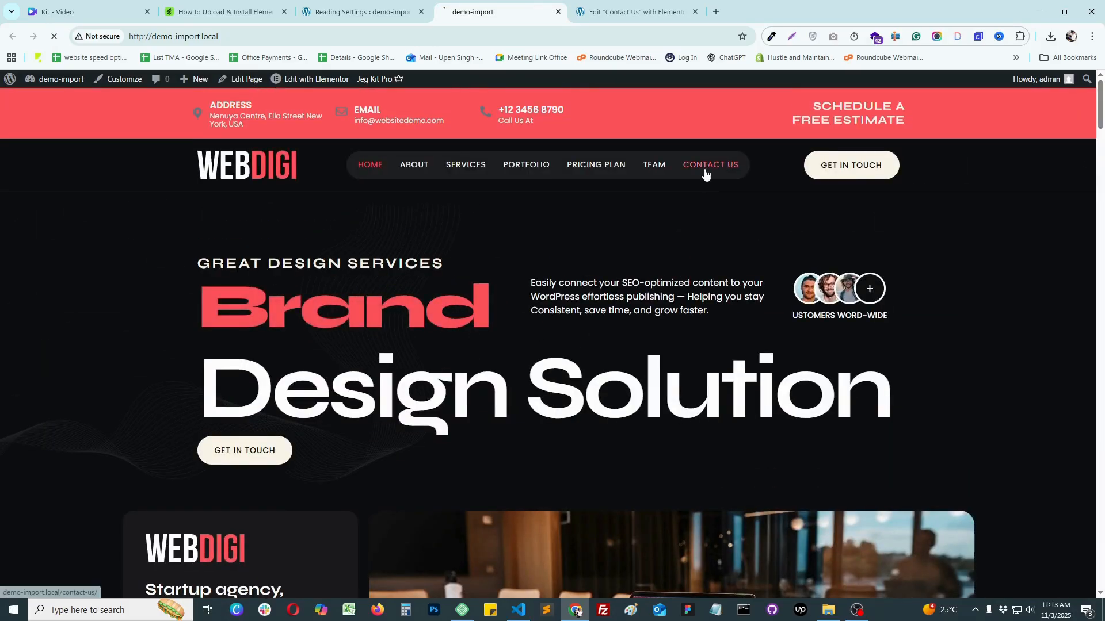
click(521, 168)
click(455, 191)
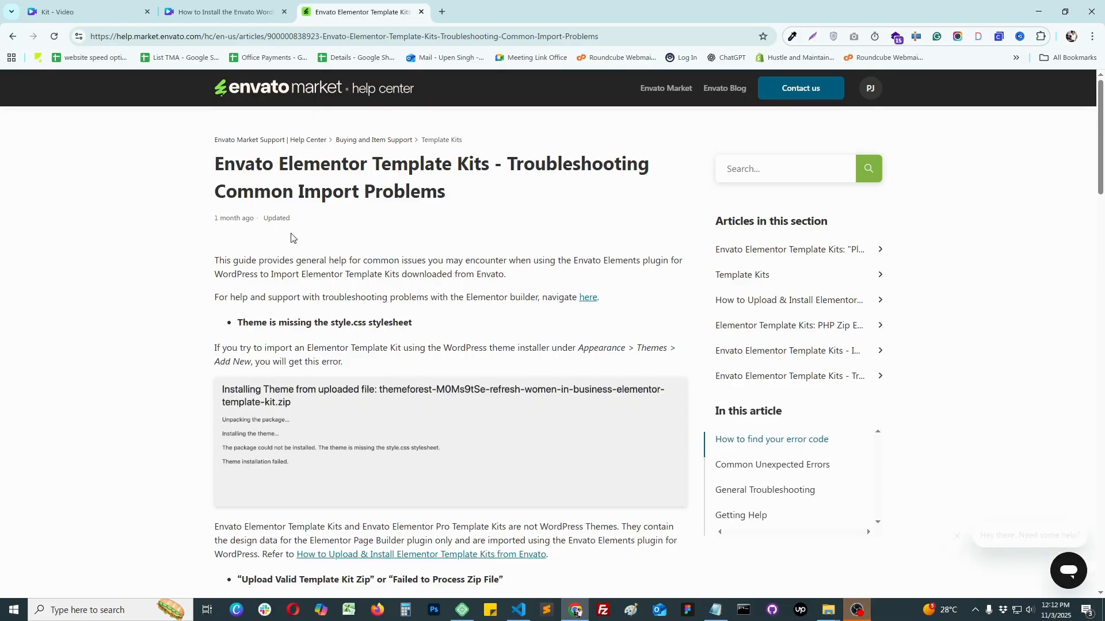
- Read Envato's template kit import troubleshooting article, including the sections on finding the error code, common unexpected errors and general troubleshooting
scroll(514, 326, down, 10)
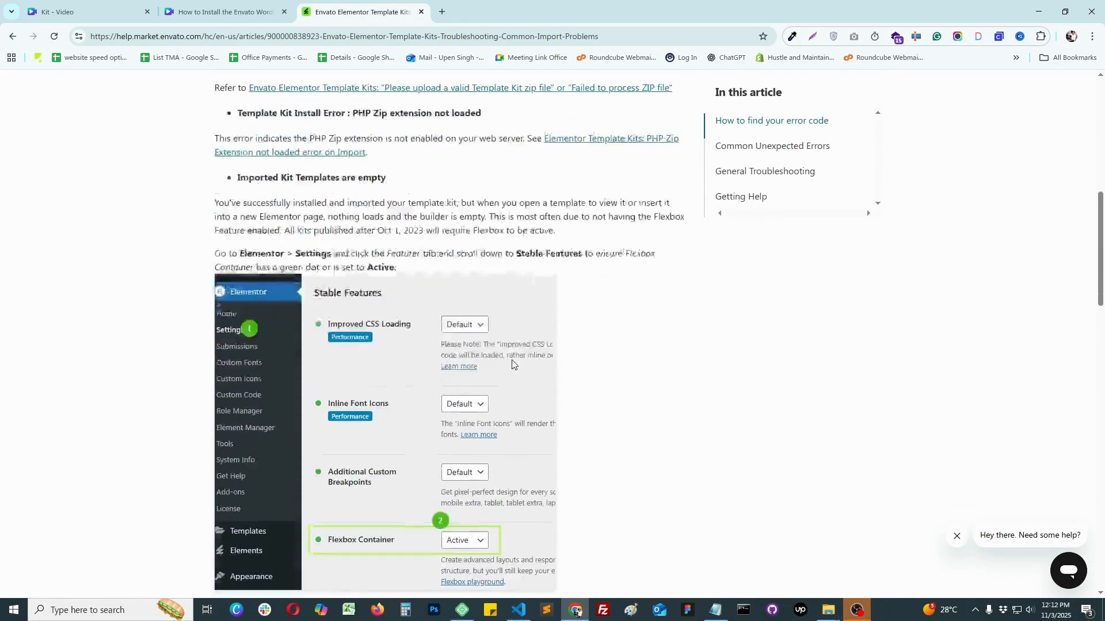
scroll(512, 363, down, 9)
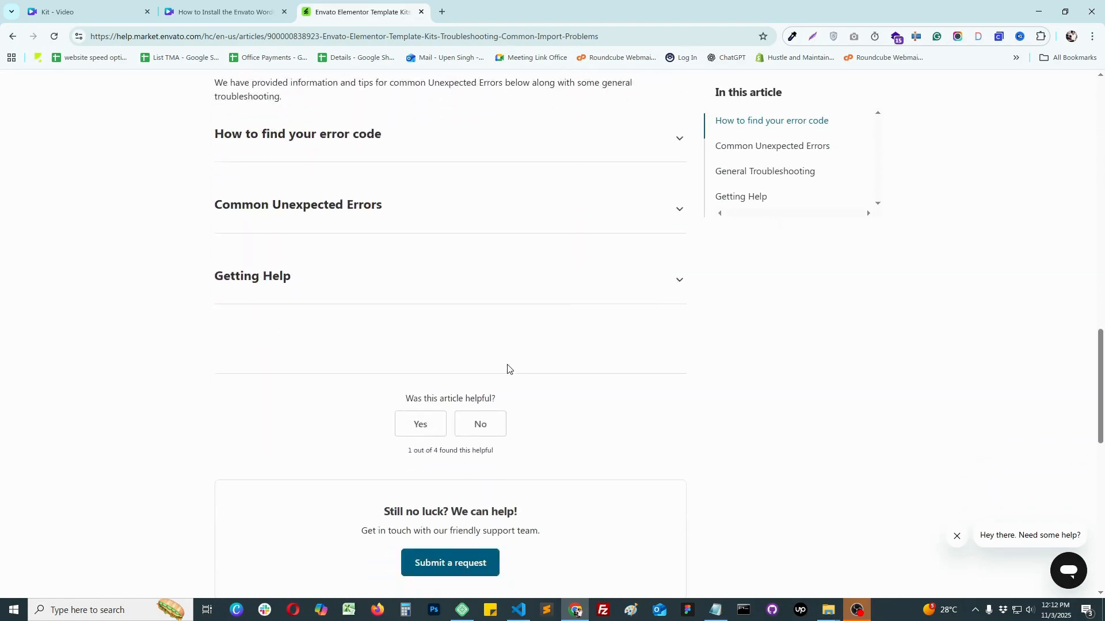
scroll(453, 314, up, 2)
click(389, 257)
scroll(457, 296, down, 5)
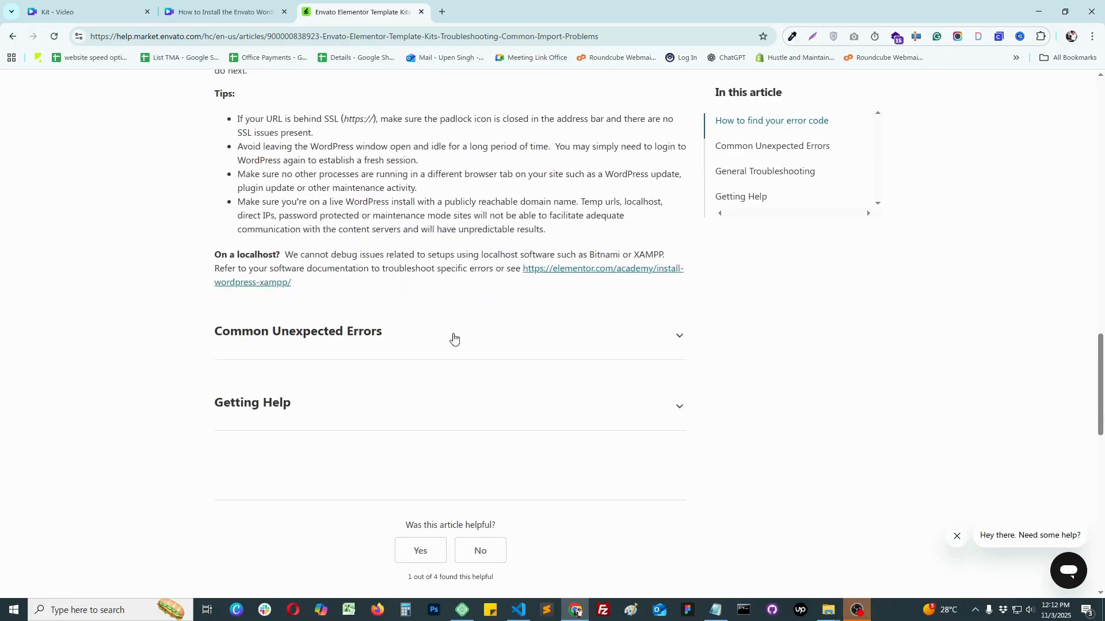
click(340, 332)
scroll(512, 345, down, 5)
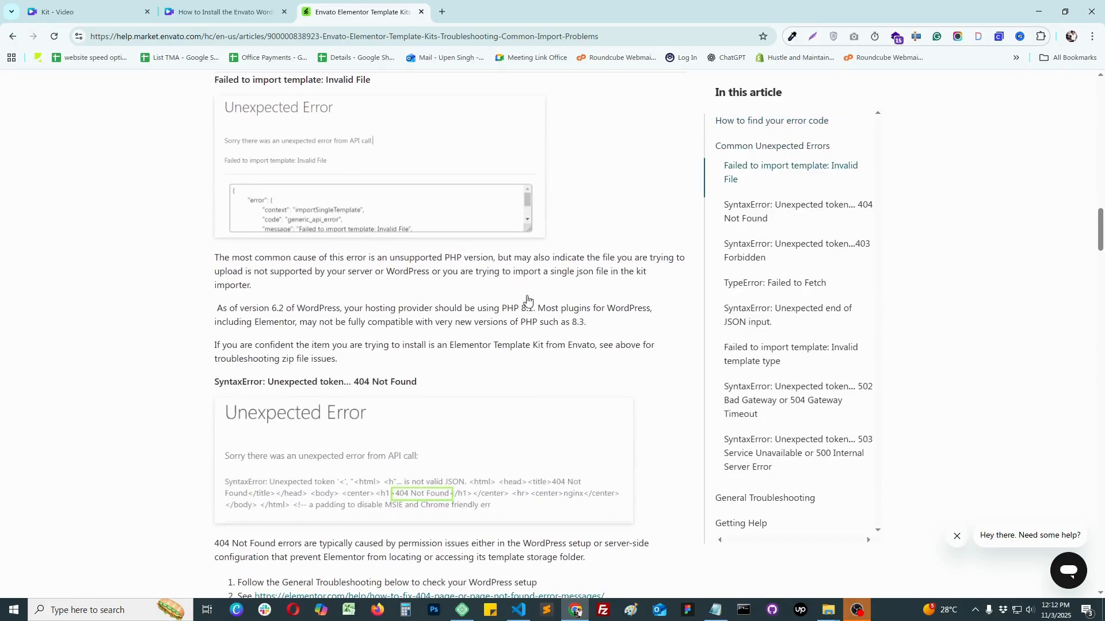
scroll(372, 363, down, 5)
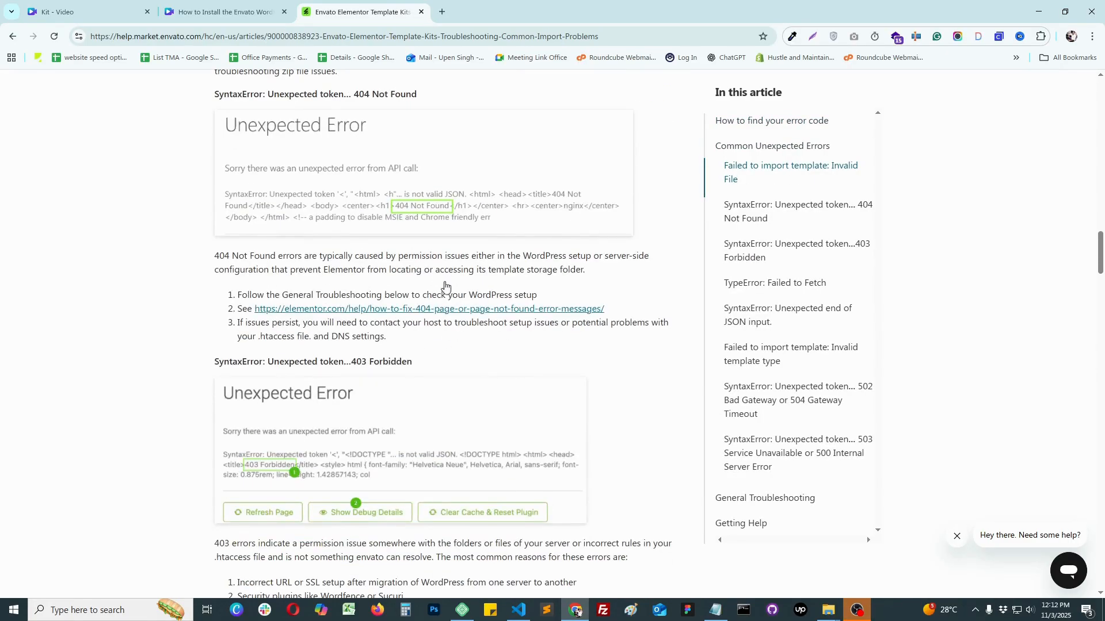
scroll(443, 285, down, 15)
scroll(443, 326, down, 10)
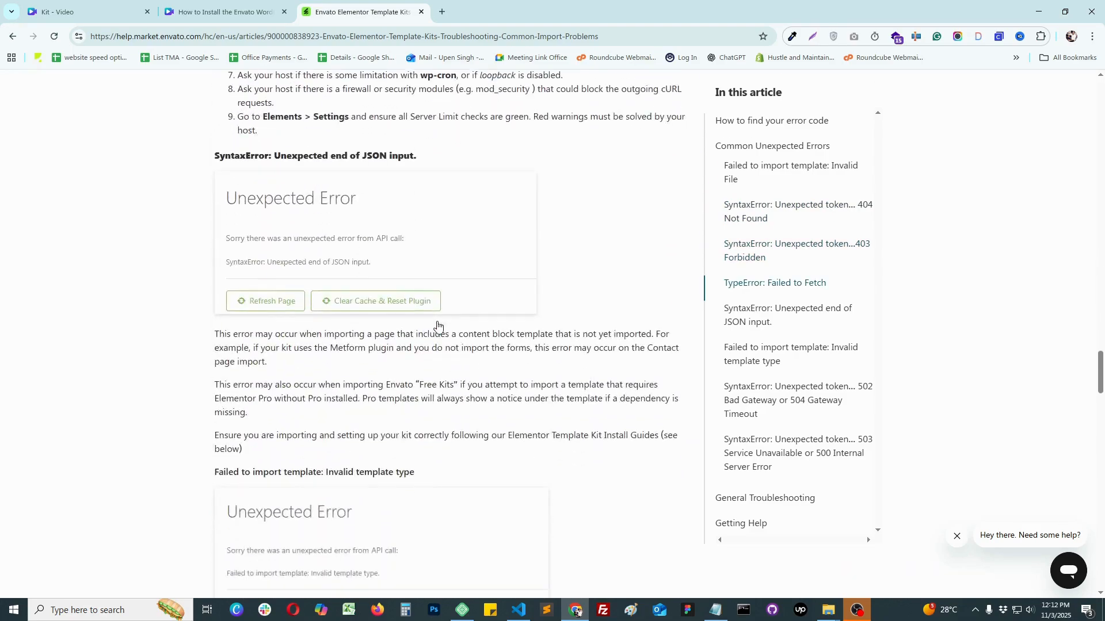
scroll(438, 328, down, 15)
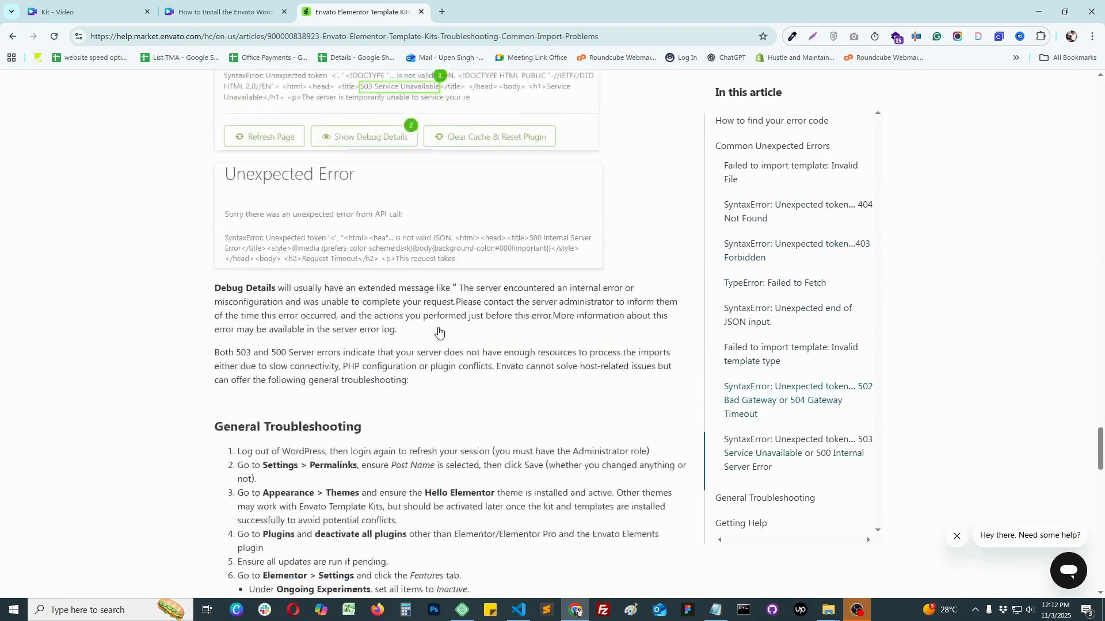
scroll(438, 334, down, 2)
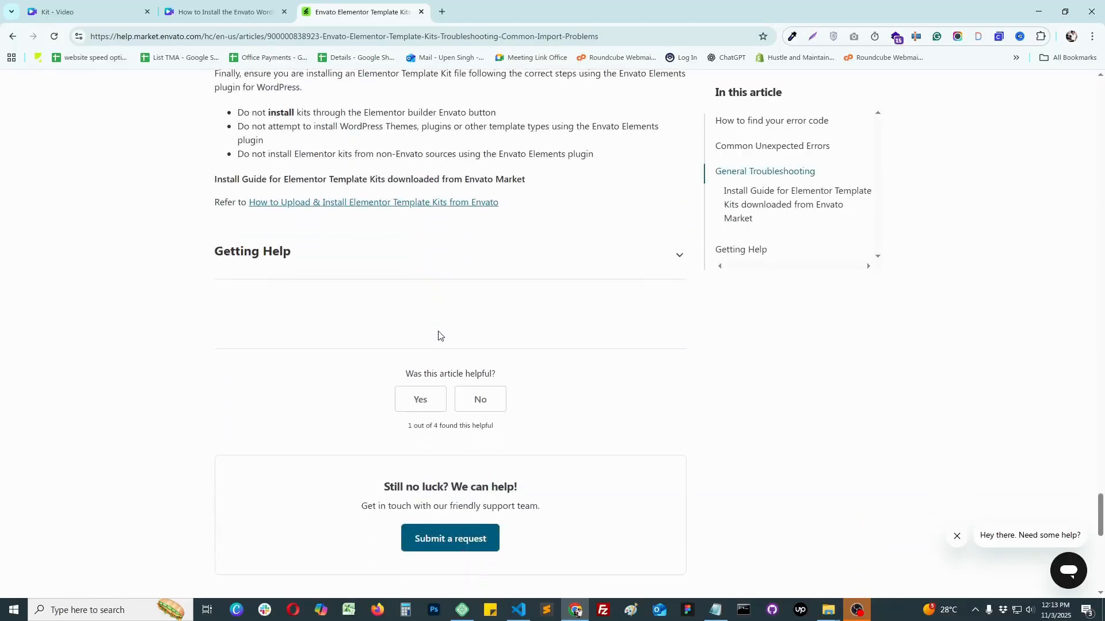